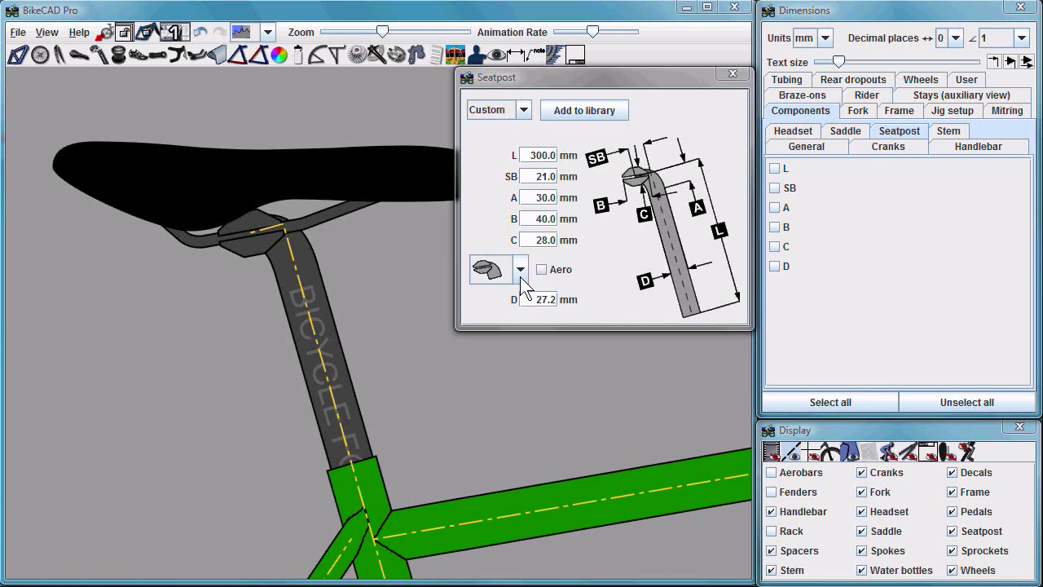
Change the seatpost clamp to the two-bolt style
click(520, 269)
click(494, 322)
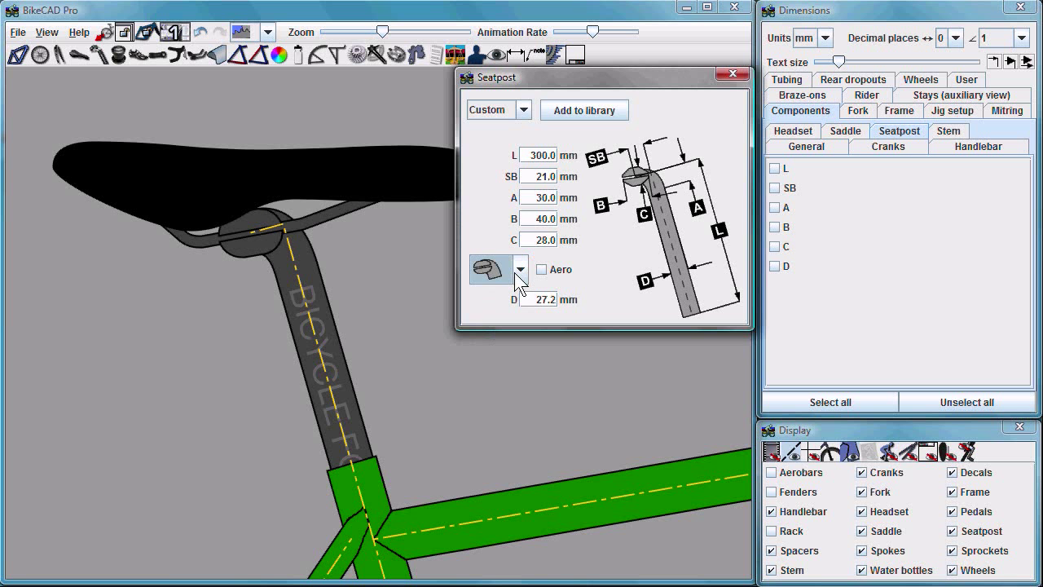
click(520, 269)
click(500, 297)
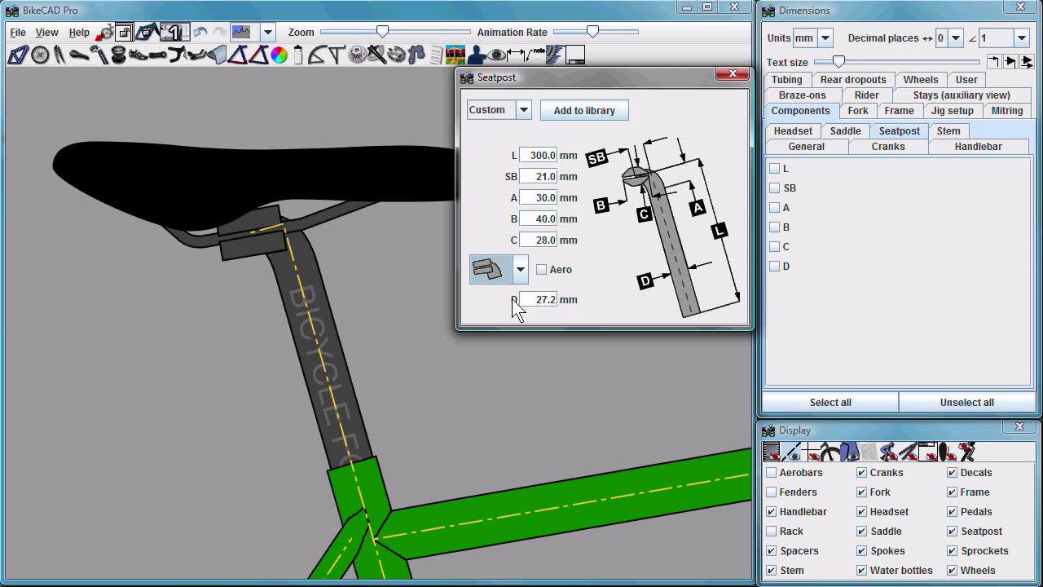
Show dimension A at 30mm and switch to the standard 27.2 X 300mm generic seatpost
click(774, 207)
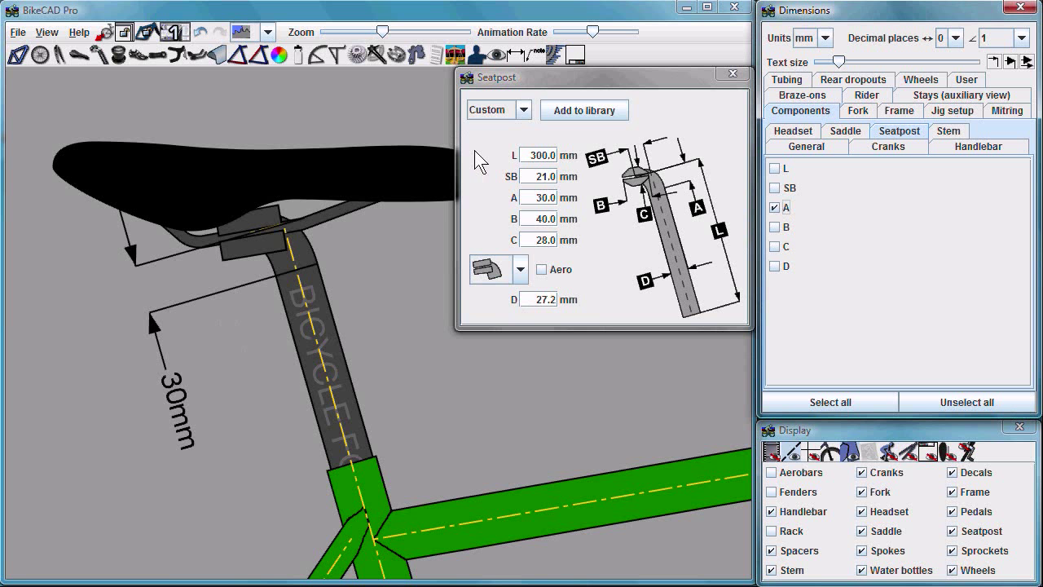
click(524, 109)
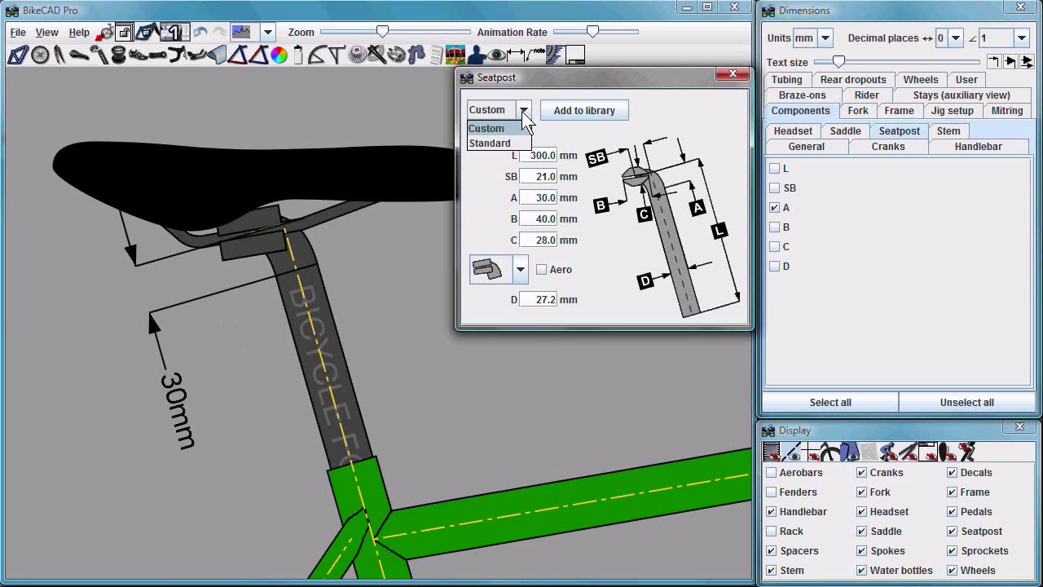
click(493, 142)
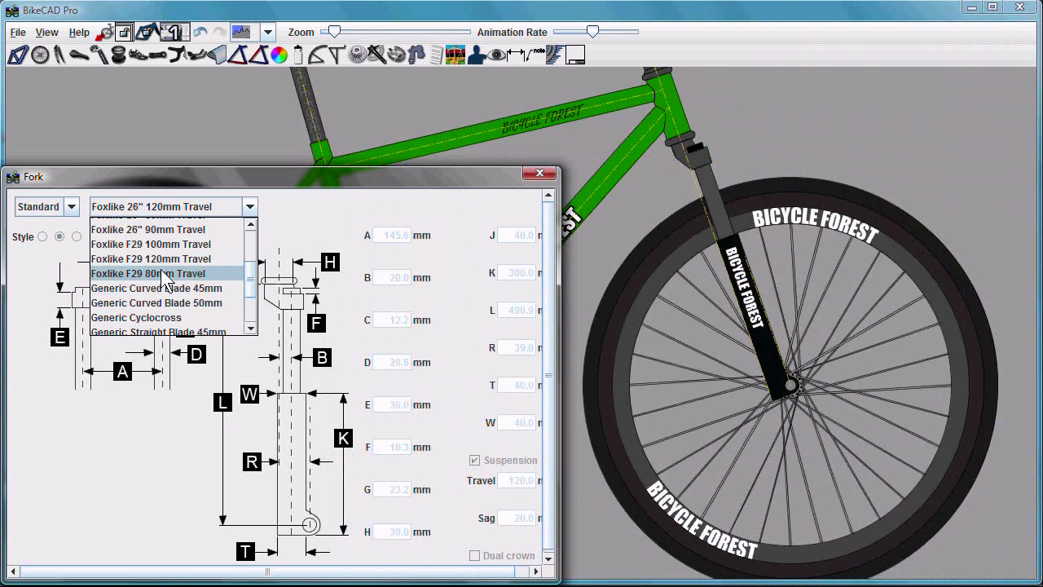
Try the Foxlike F29 80mm Travel fork preset, then switch to Foxlike 26" 80mm Travel
click(165, 274)
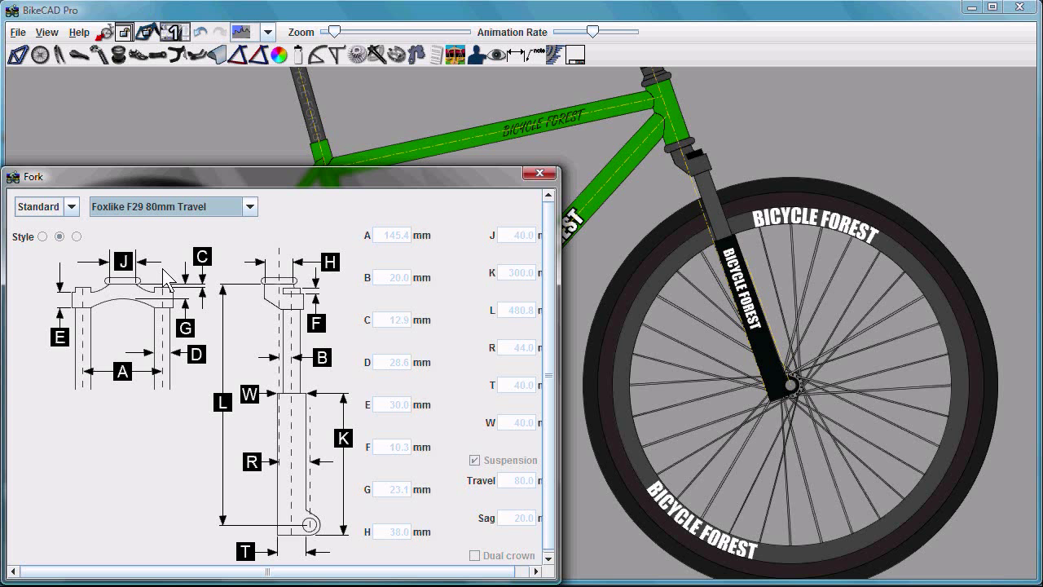
click(249, 206)
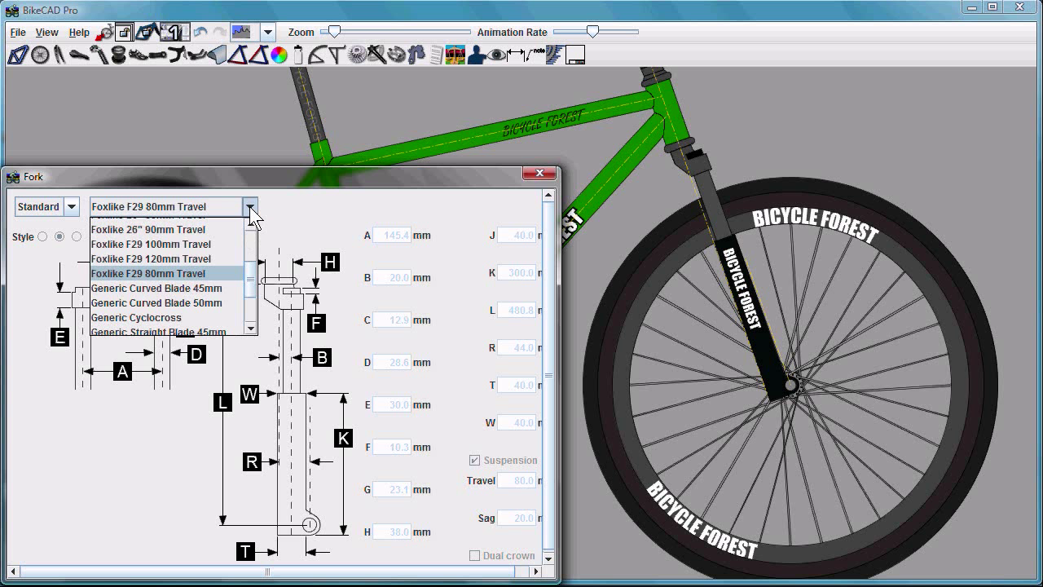
scroll(253, 281, up, 1)
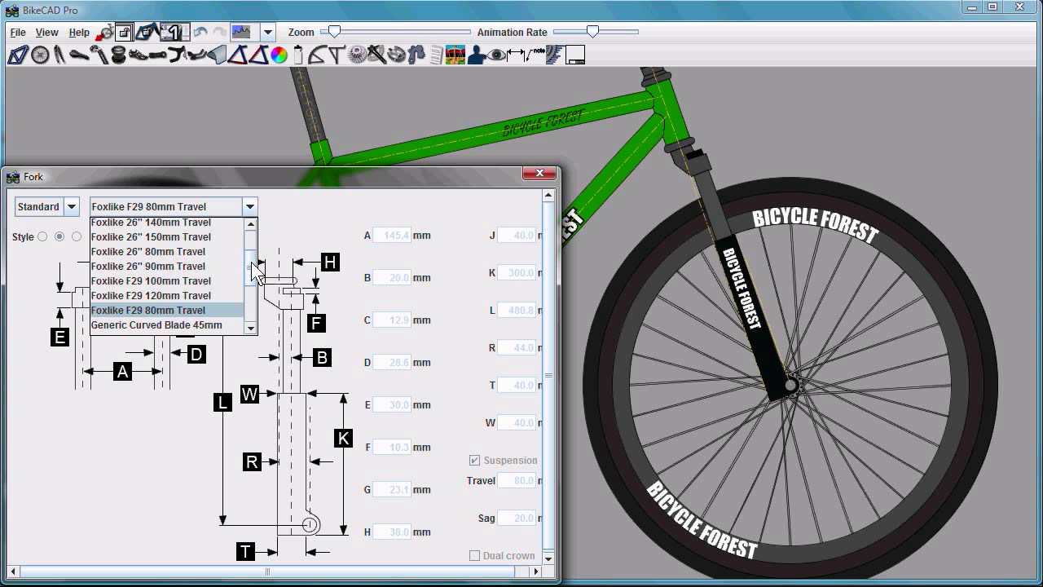
click(192, 258)
click(249, 206)
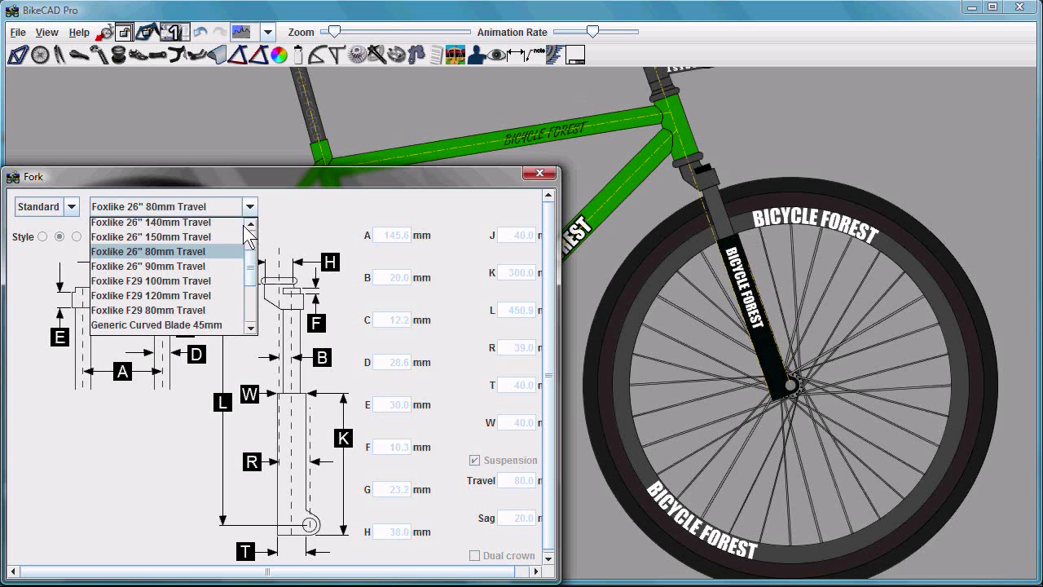
scroll(251, 285, down, 1)
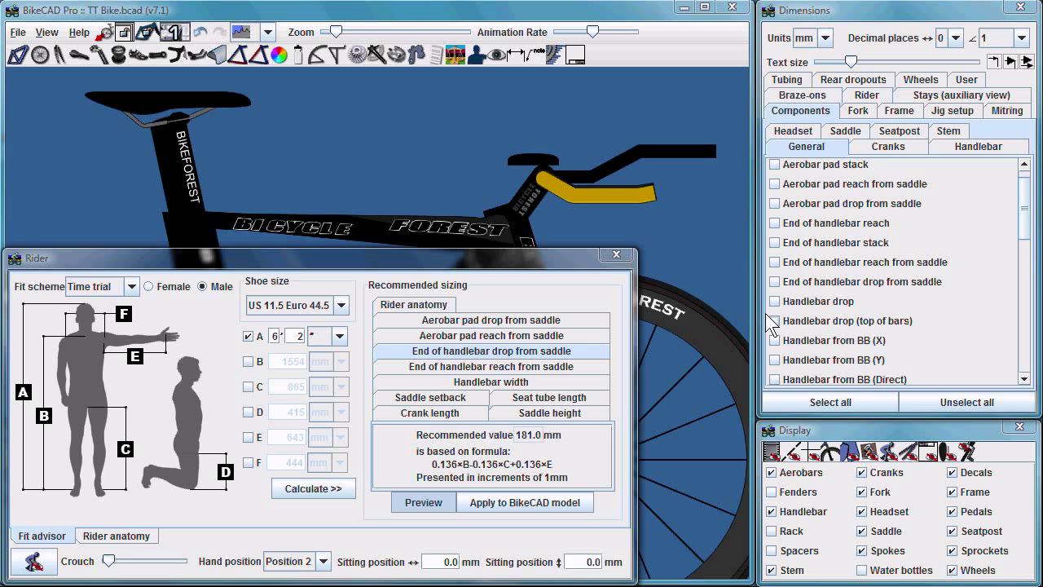
Show handlebar and aerobar pad reach and drop from saddle dimensions on the drawing
click(777, 261)
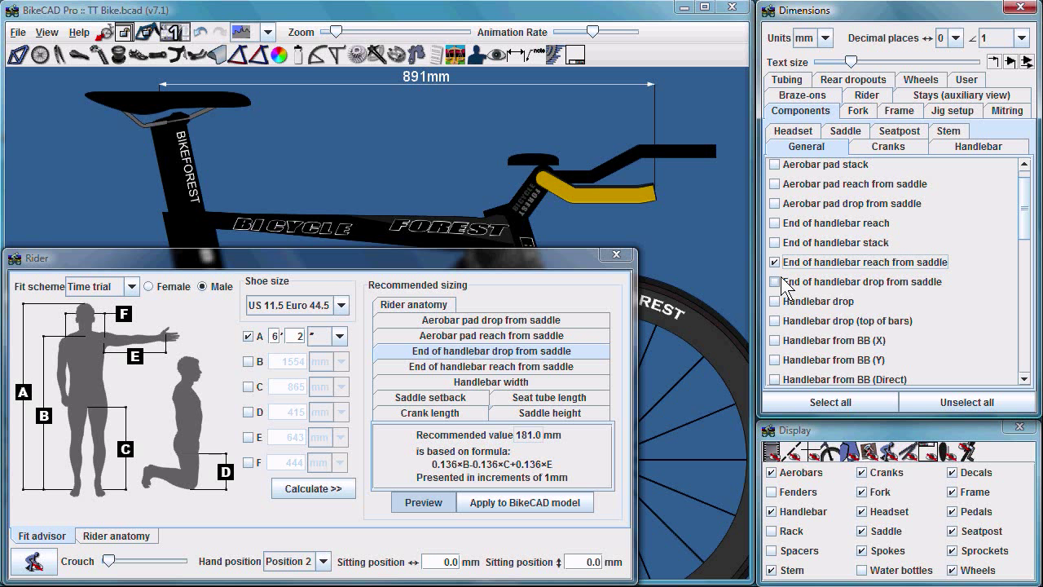
click(776, 281)
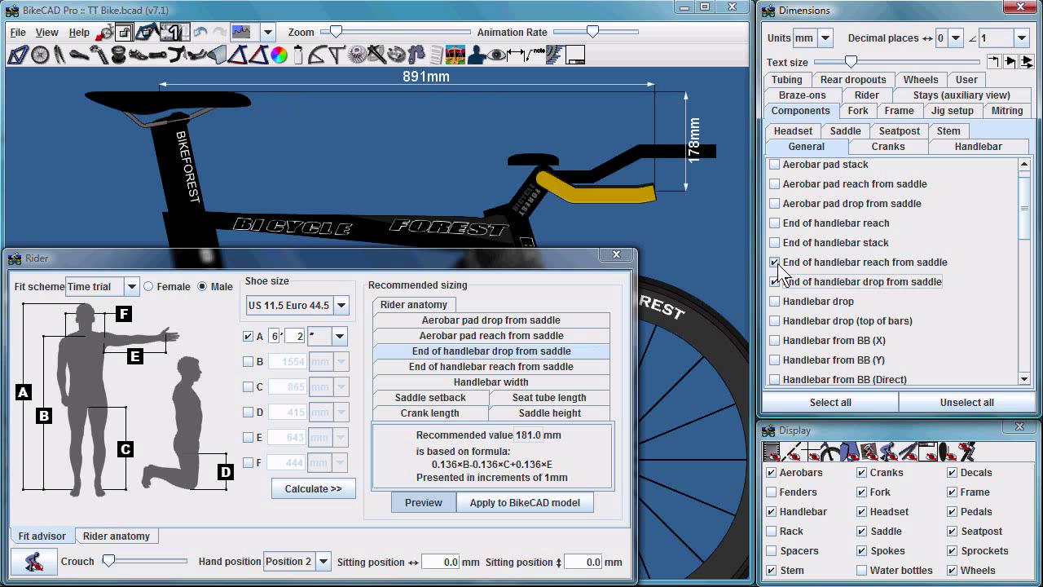
click(492, 319)
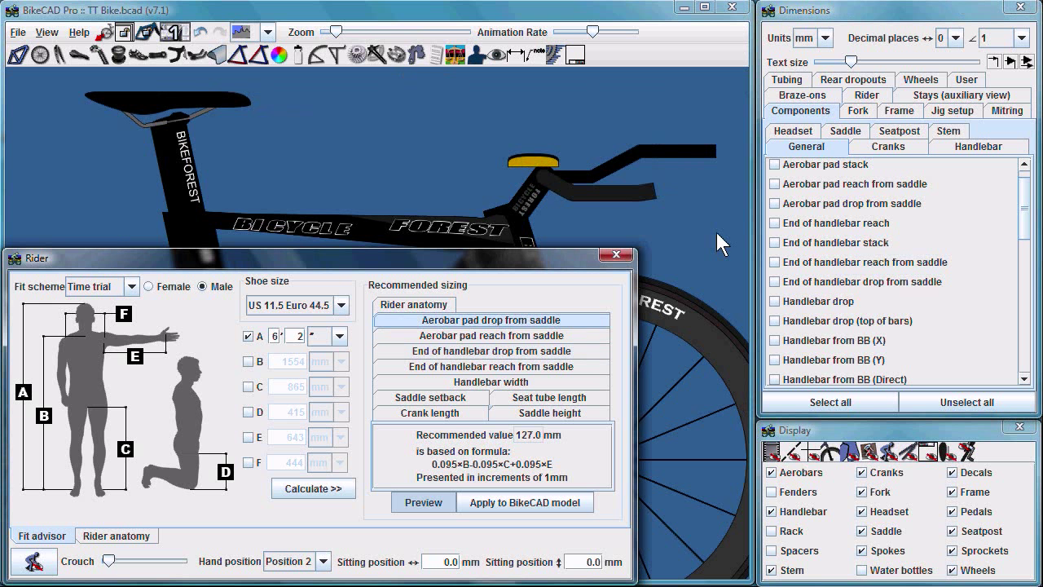
click(775, 184)
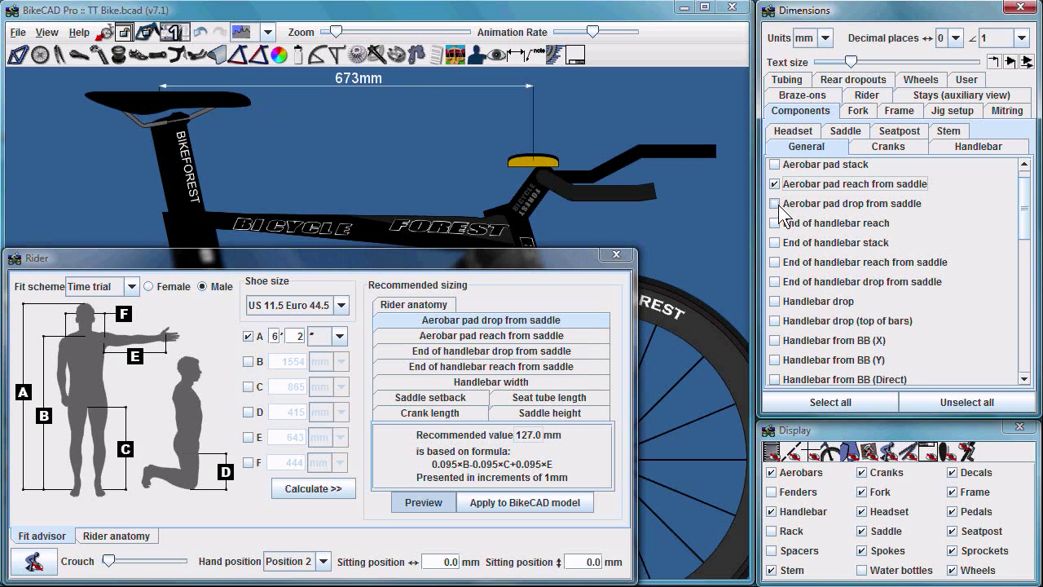
click(776, 203)
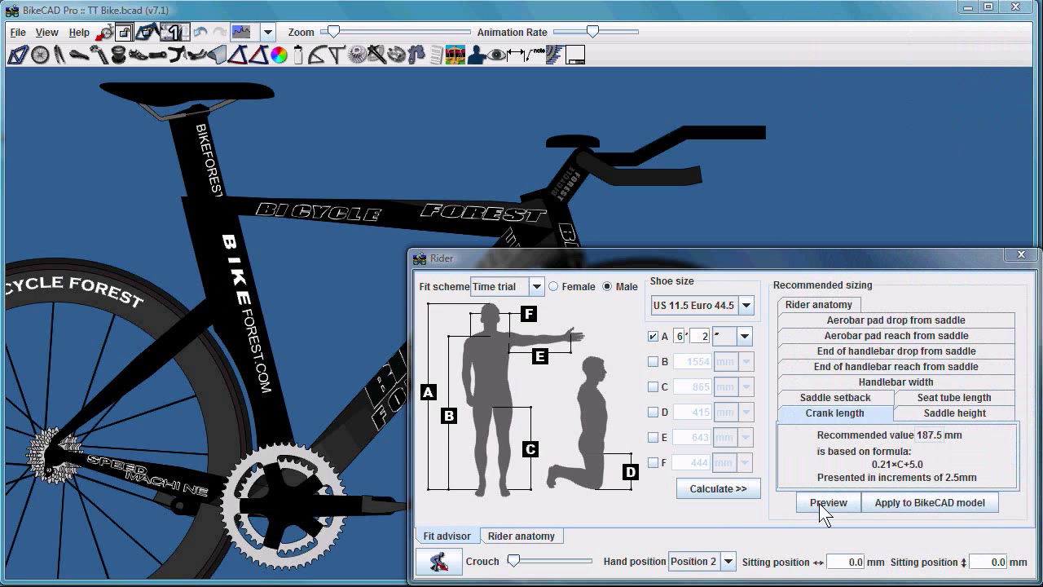
Preview the fit, then review recommended saddle height, seat tube length, handlebar reach and saddle setback
click(821, 502)
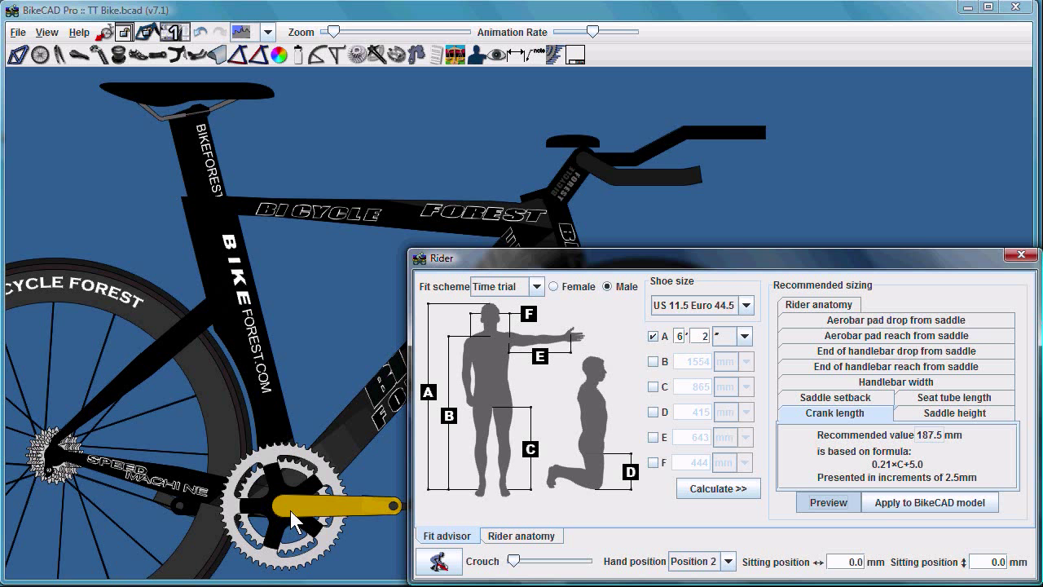
click(925, 411)
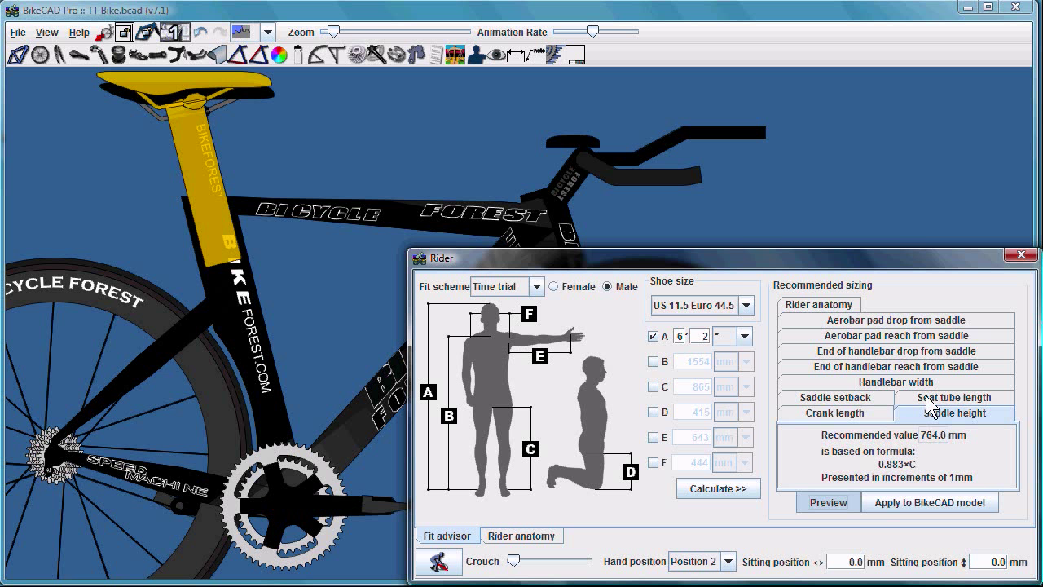
click(929, 398)
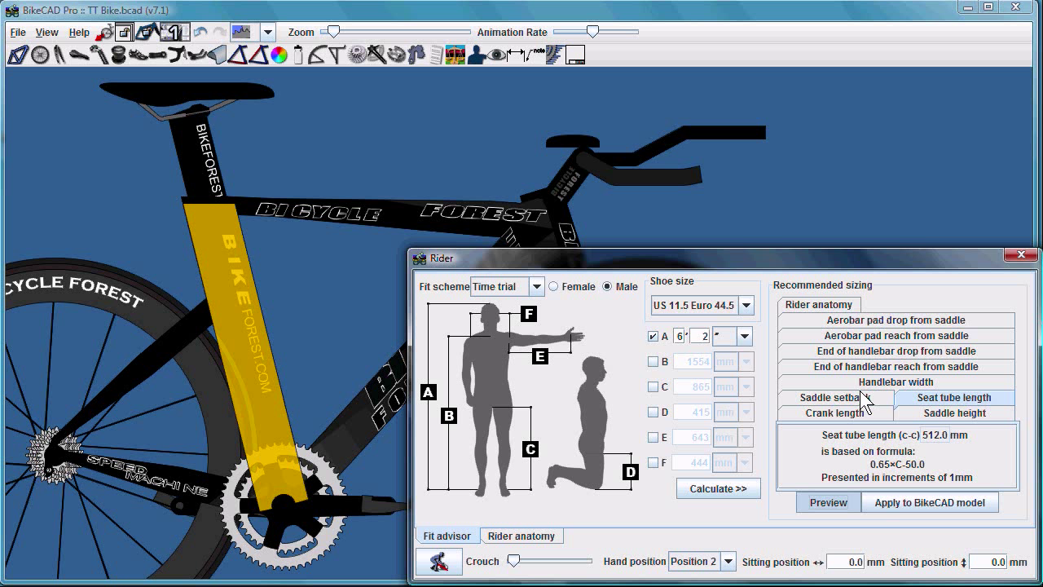
click(844, 368)
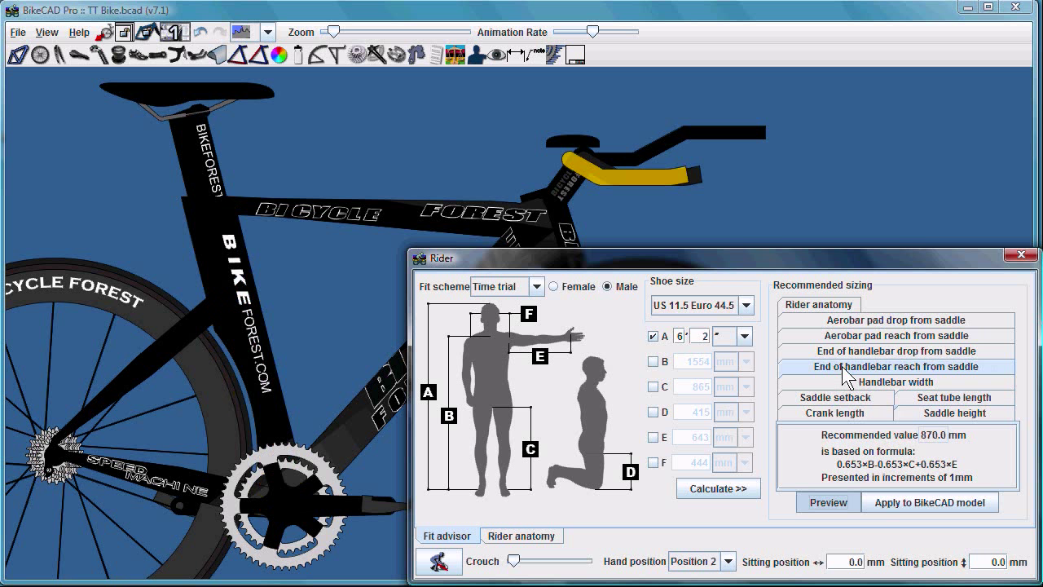
click(847, 398)
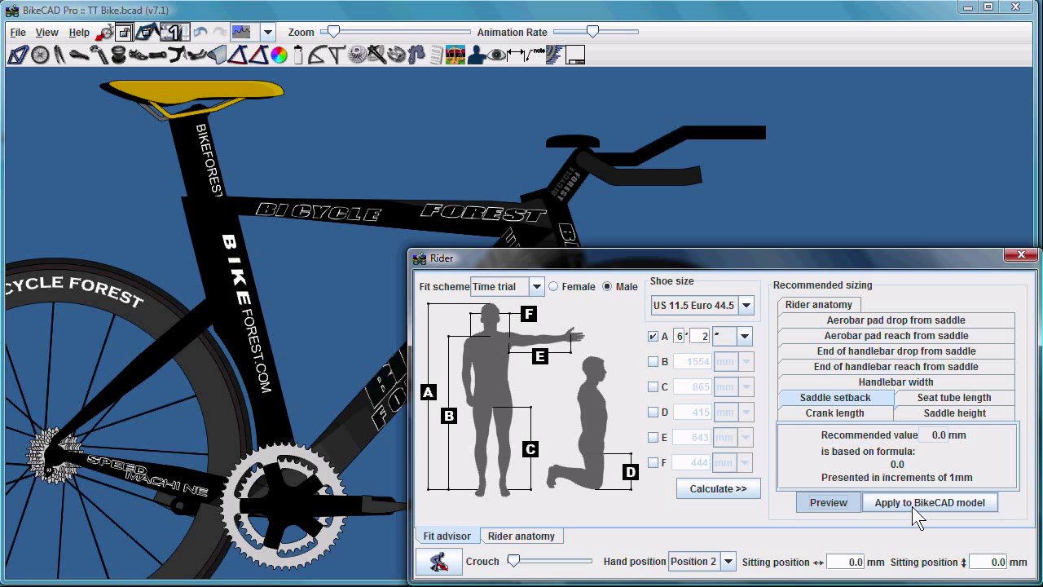
Apply the fit advisor's recommended sizing to the TT Bike, then undo it with Ctrl+Z
click(913, 506)
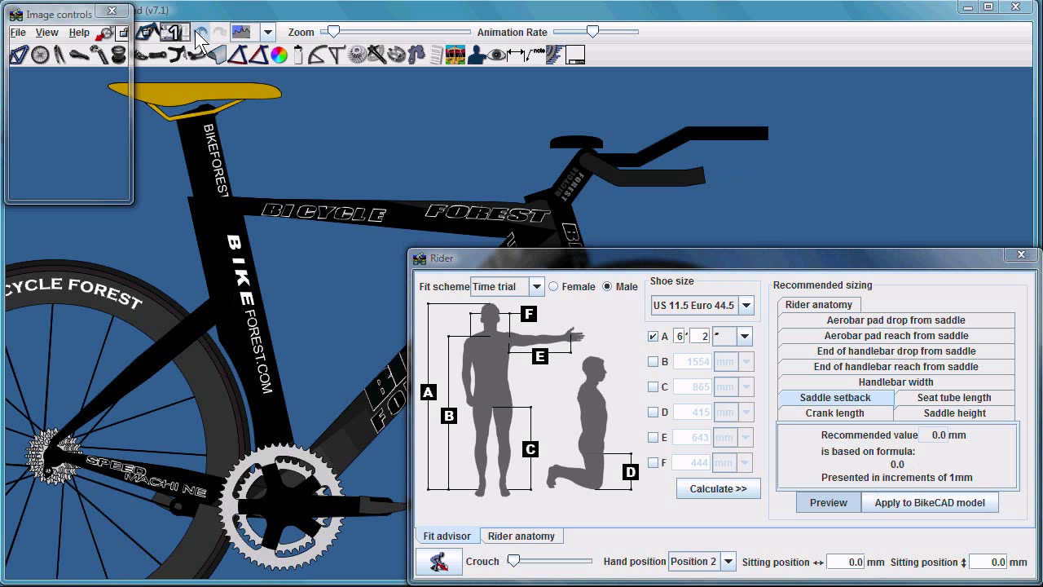
key(ctrl+z)
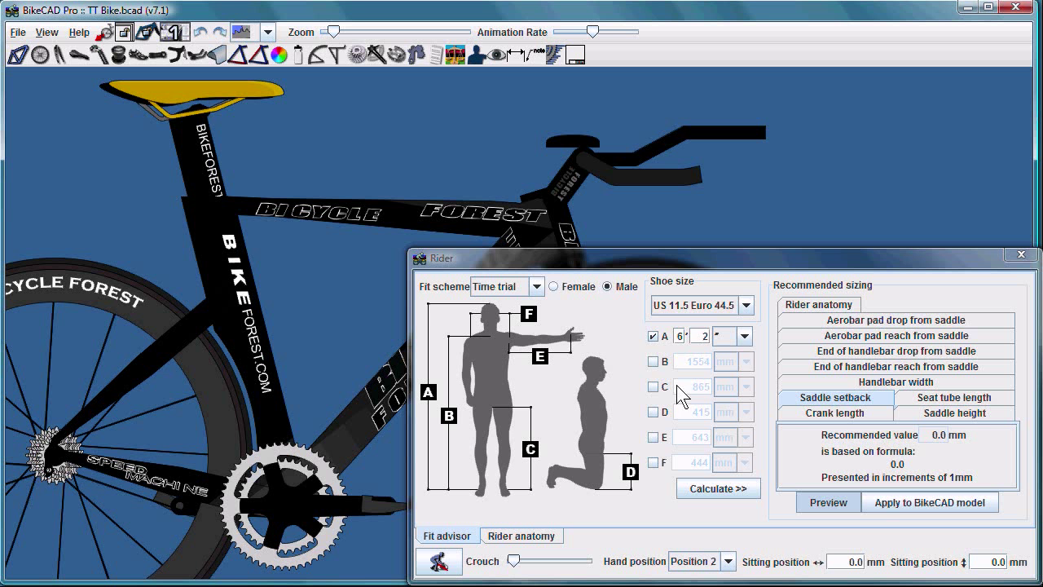
Set the seatpost SB setback to -10 mm
click(97, 59)
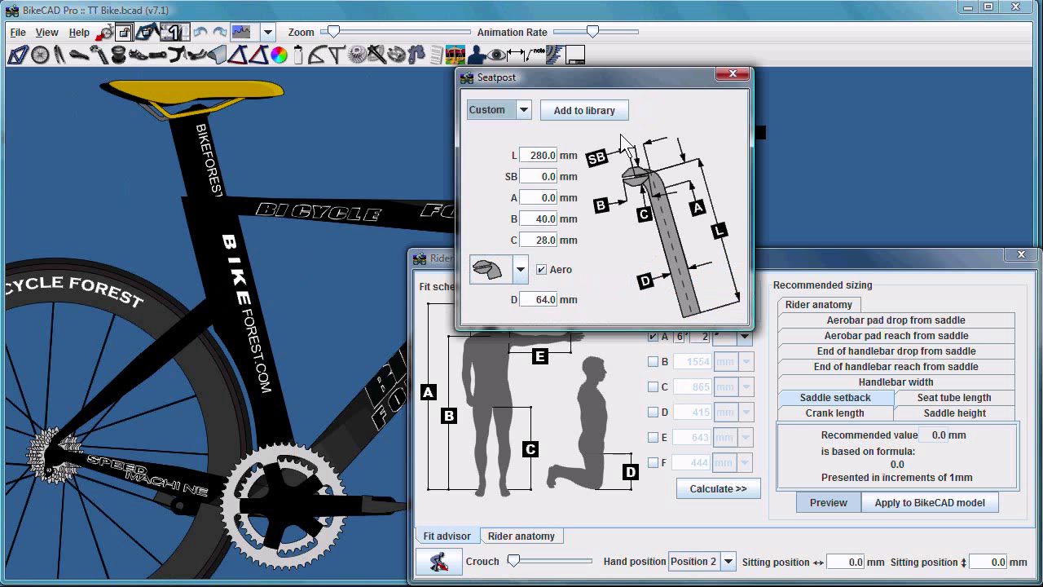
click(531, 176)
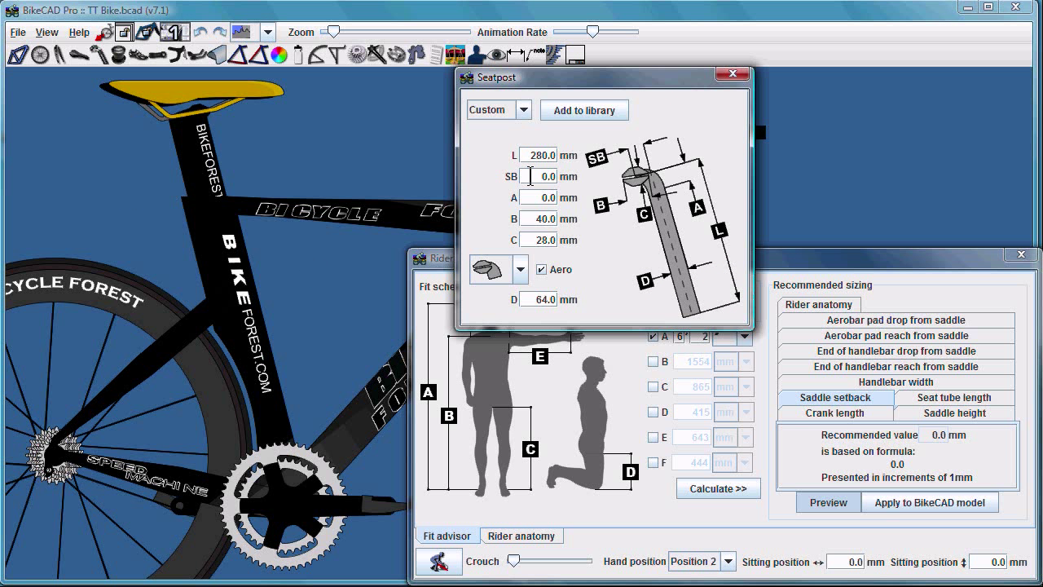
text(-1)
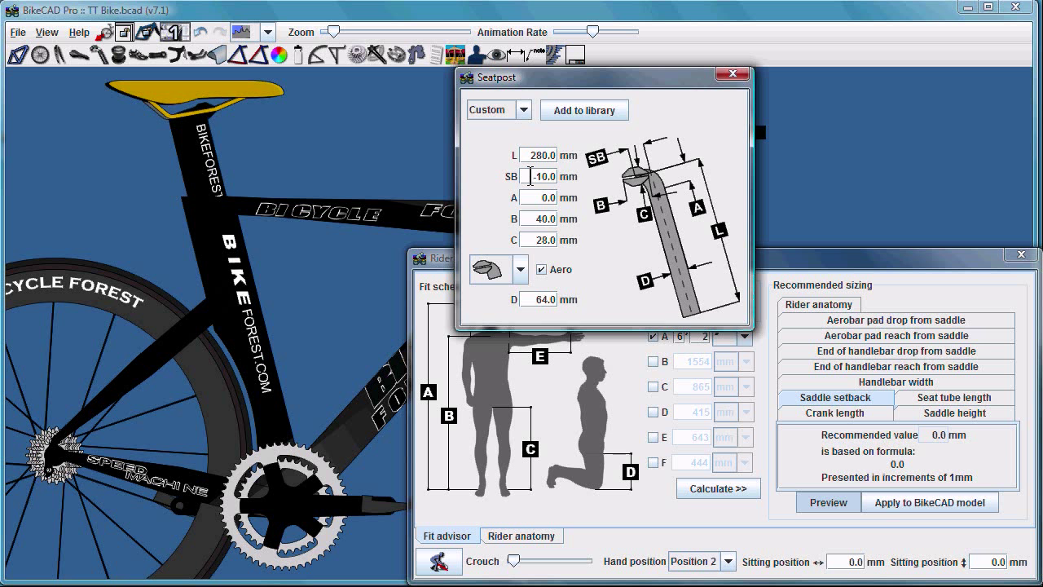
text(4)
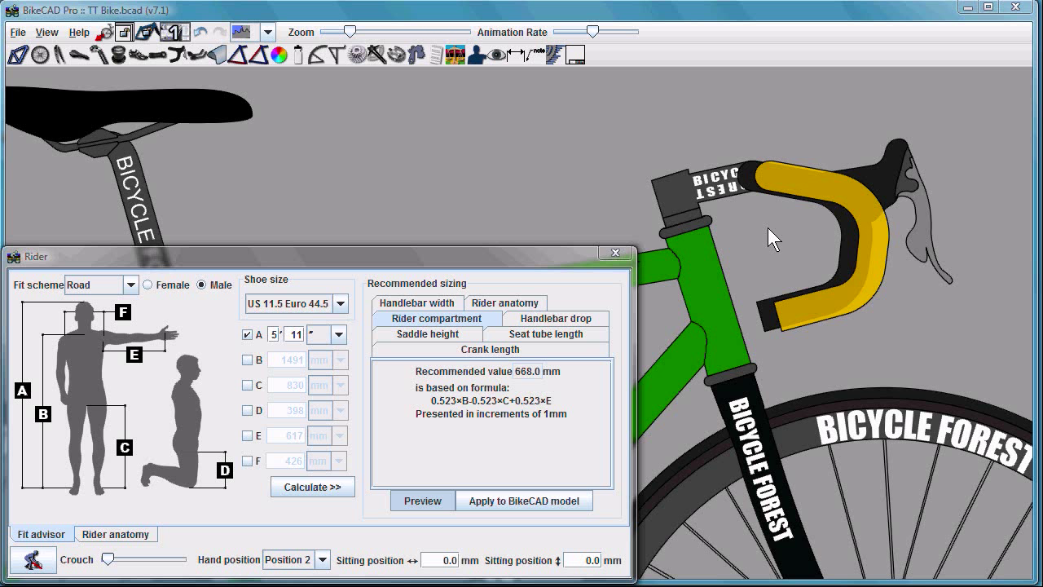
Apply the 668.0 mm rider compartment recommendation, then undo it
click(511, 497)
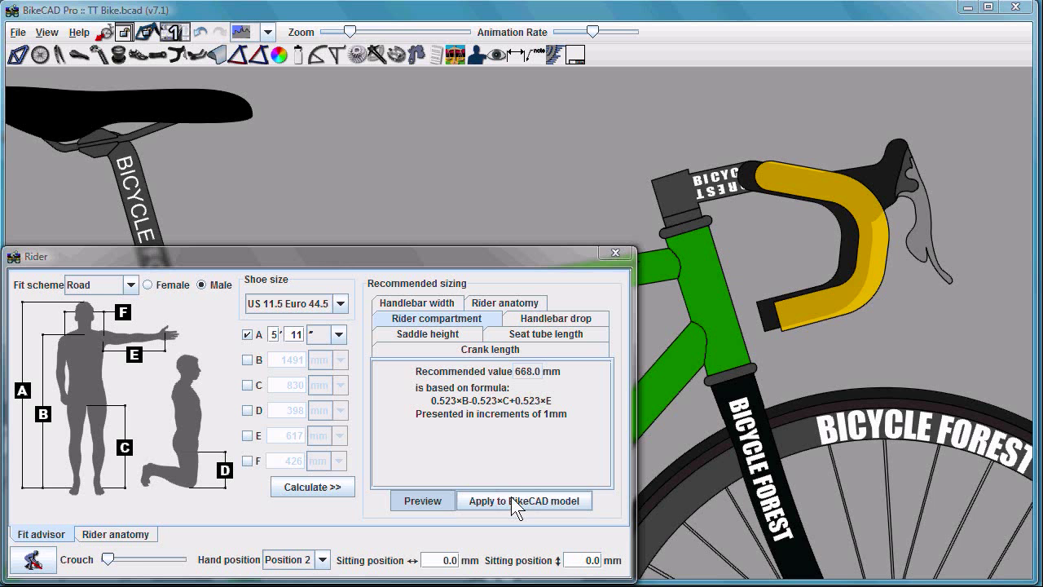
click(200, 34)
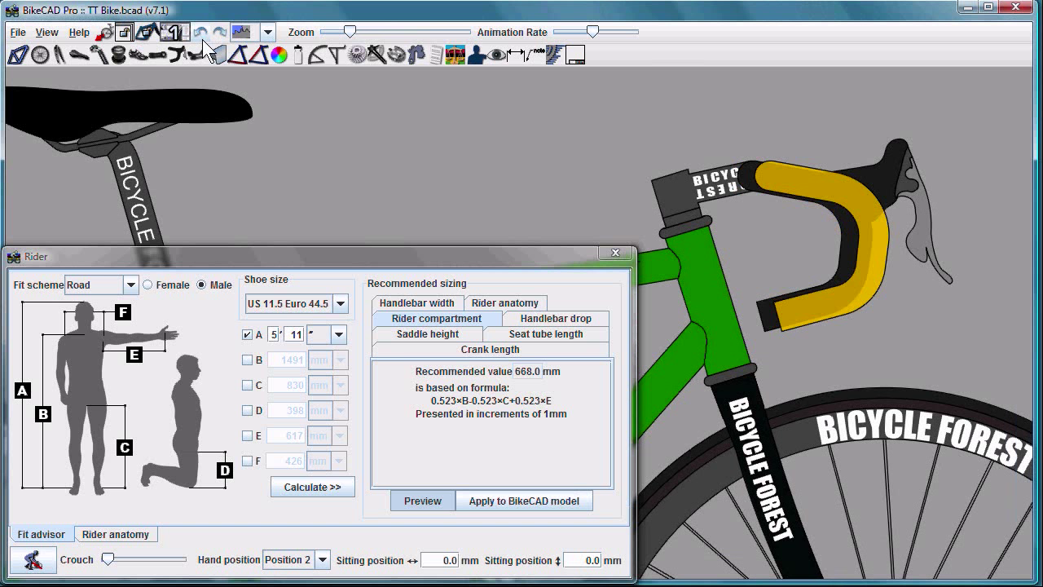
Set the stem length to 100 mm and check the recommended handlebar drop
click(176, 55)
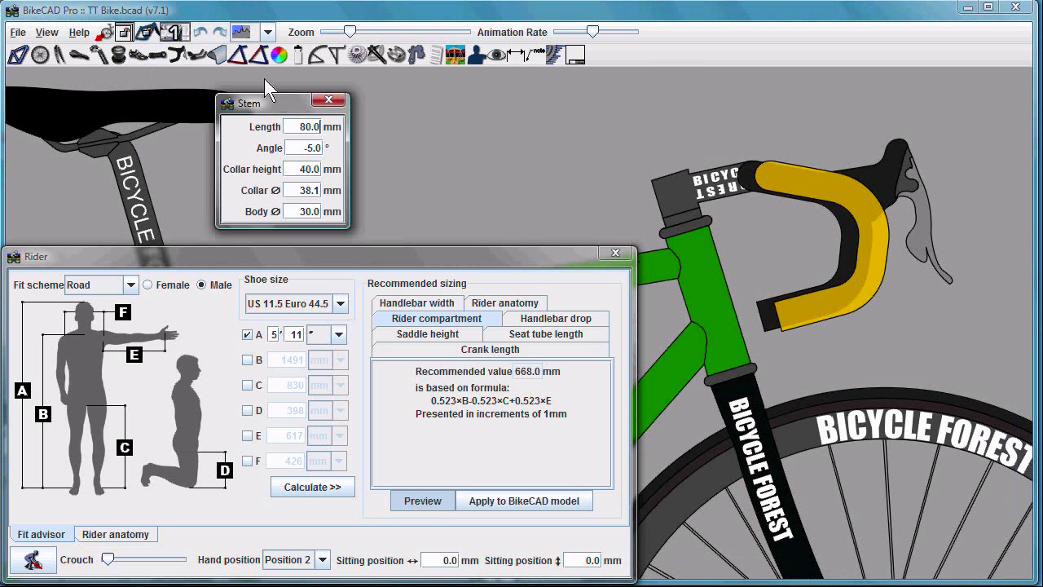
double_click(303, 126)
text(100)
key(Return)
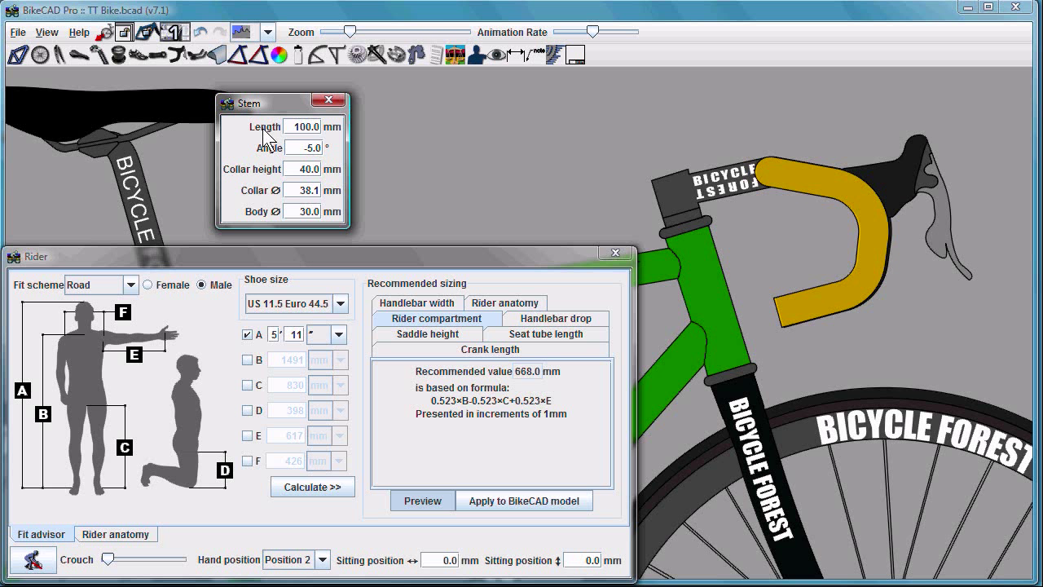
click(554, 320)
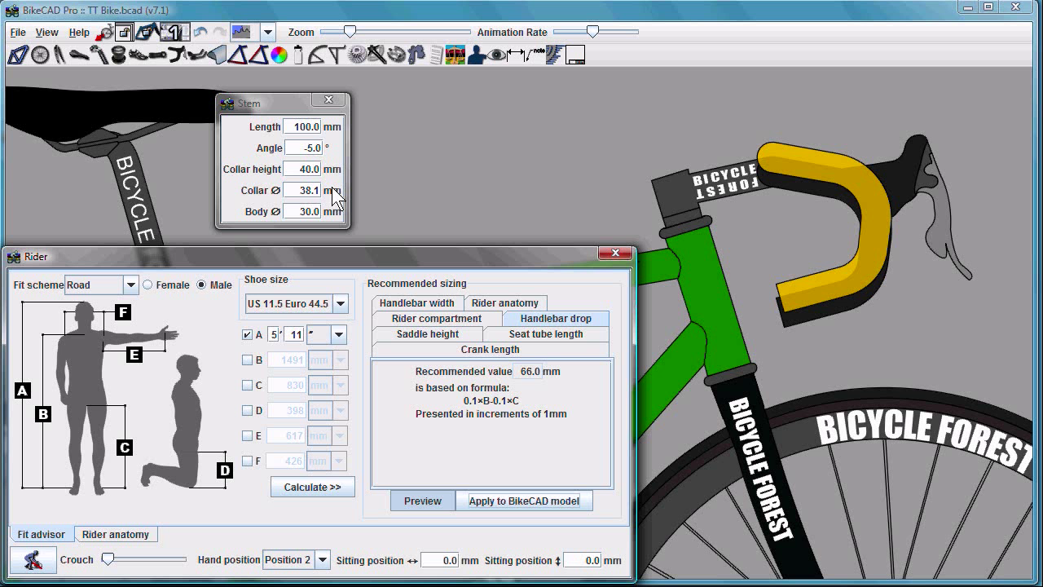
Set the stem angle to 0° and bring up the headset settings
double_click(306, 147)
text(0)
key(Return)
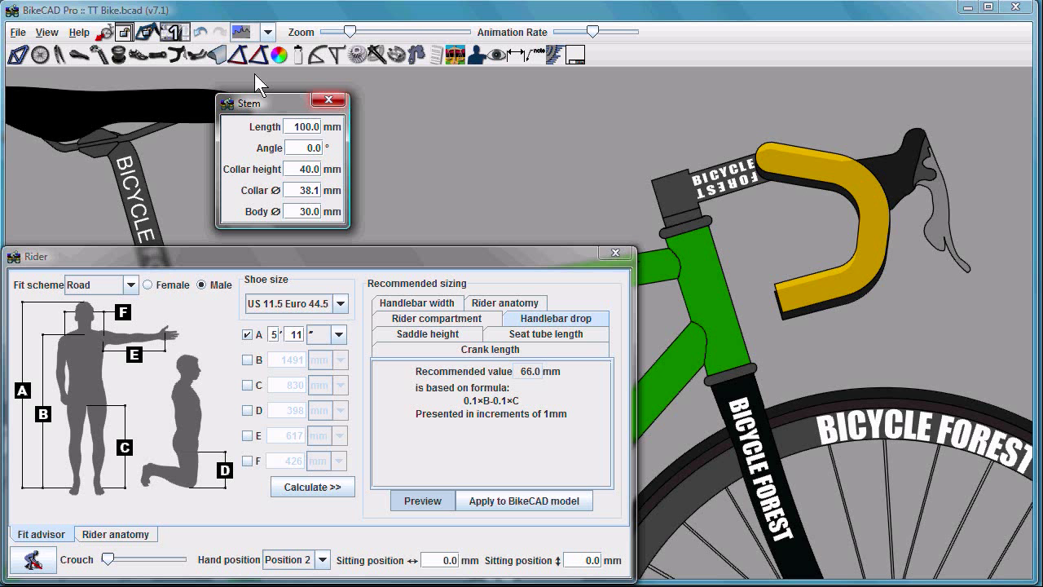
click(118, 54)
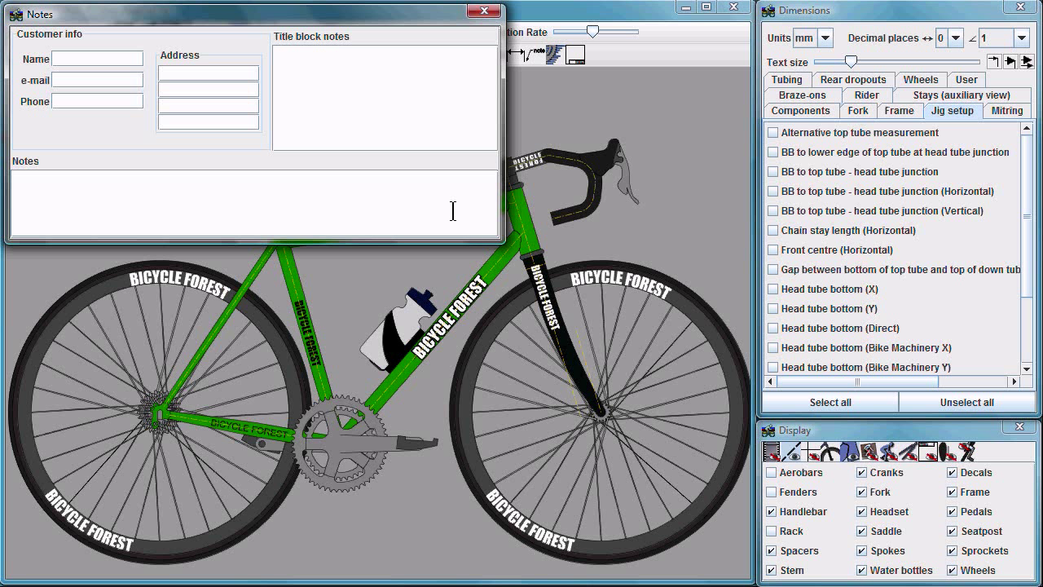
Enlarge the Notes window
drag(499, 240, 743, 563)
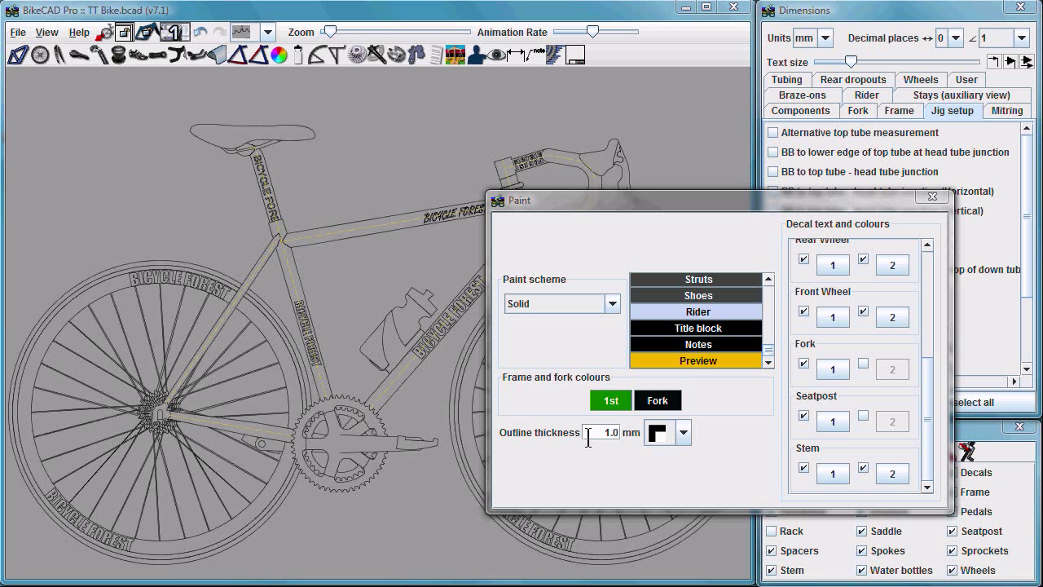
Set the paint outline thickness to 0.1 mm, then change it to 5 mm
drag(596, 432, 639, 430)
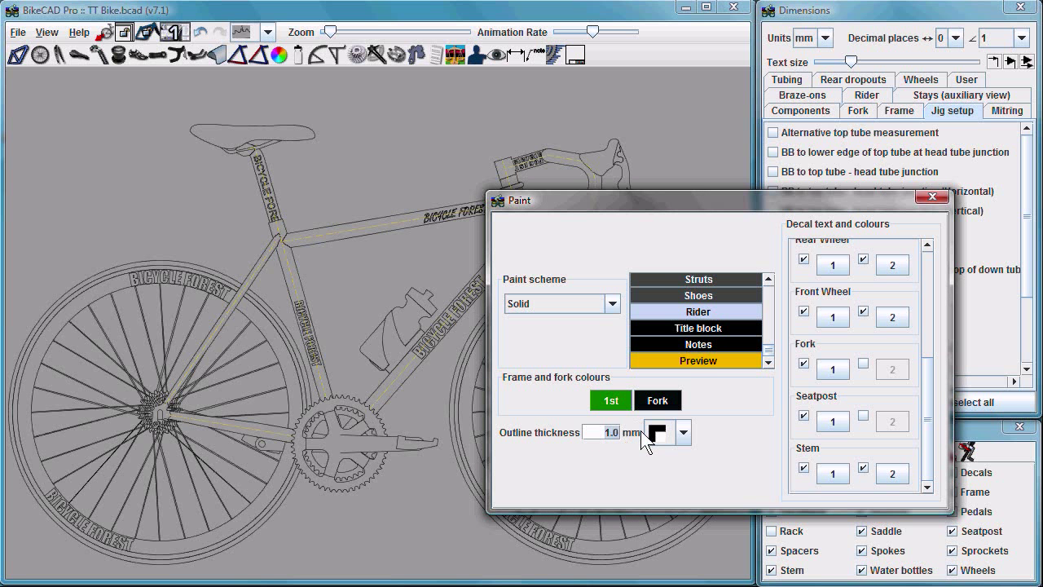
key(BackSpace)
text(.1)
key(Return)
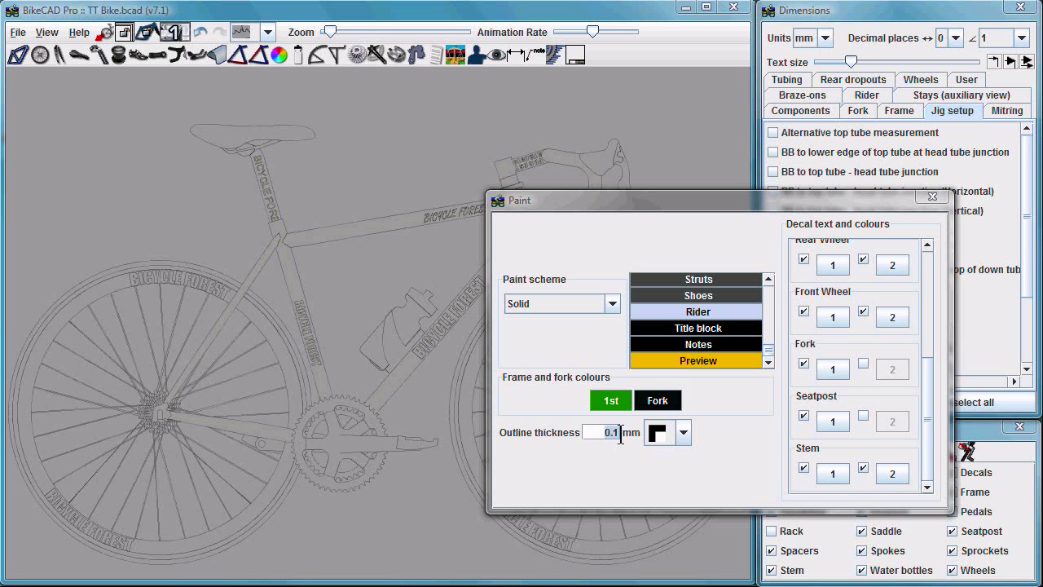
click(640, 434)
text(5)
key(Return)
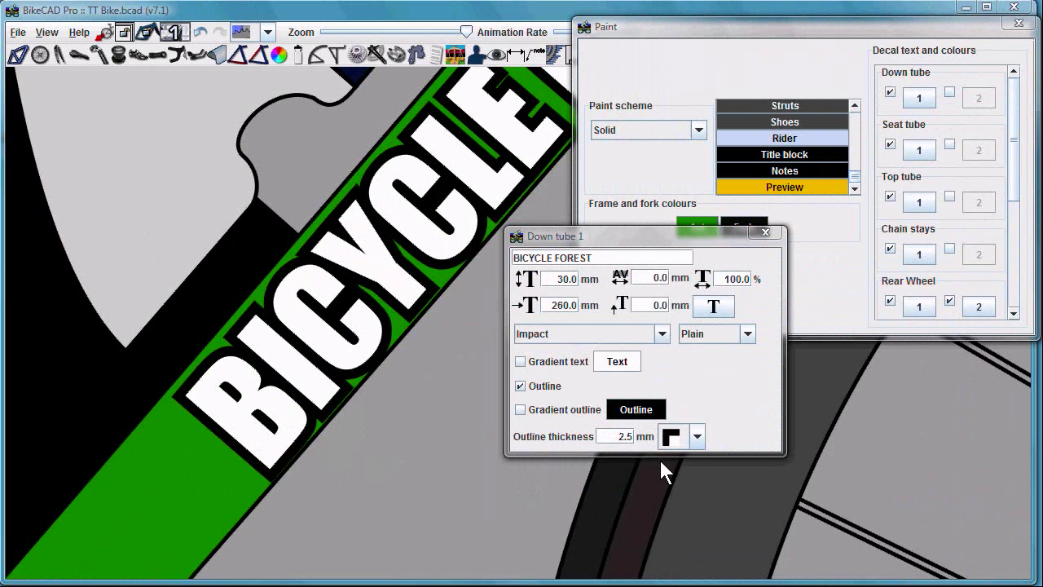
Preview the rounded and chamfered outline corner styles on the down tube decal
click(699, 437)
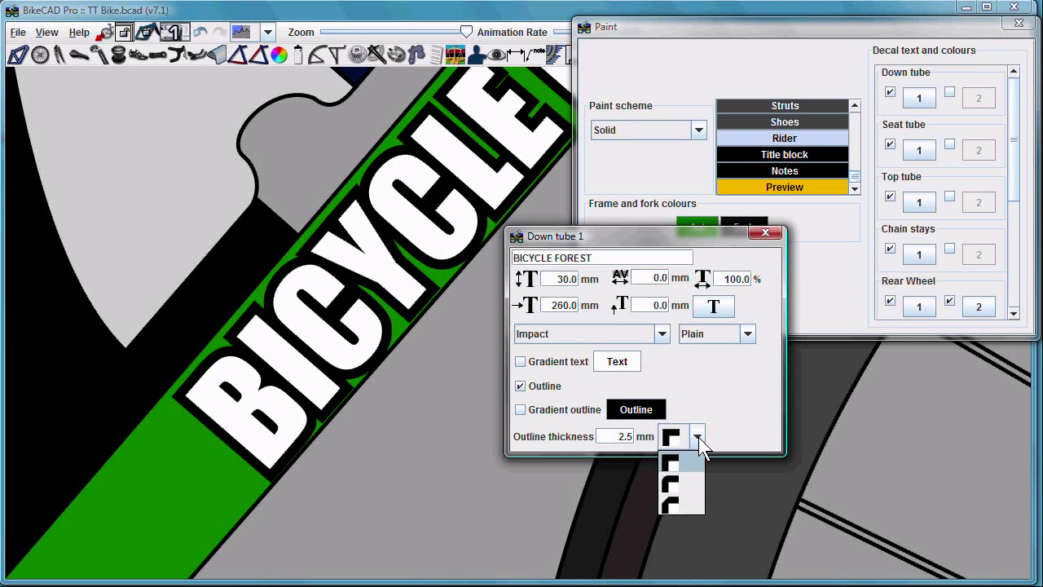
click(682, 481)
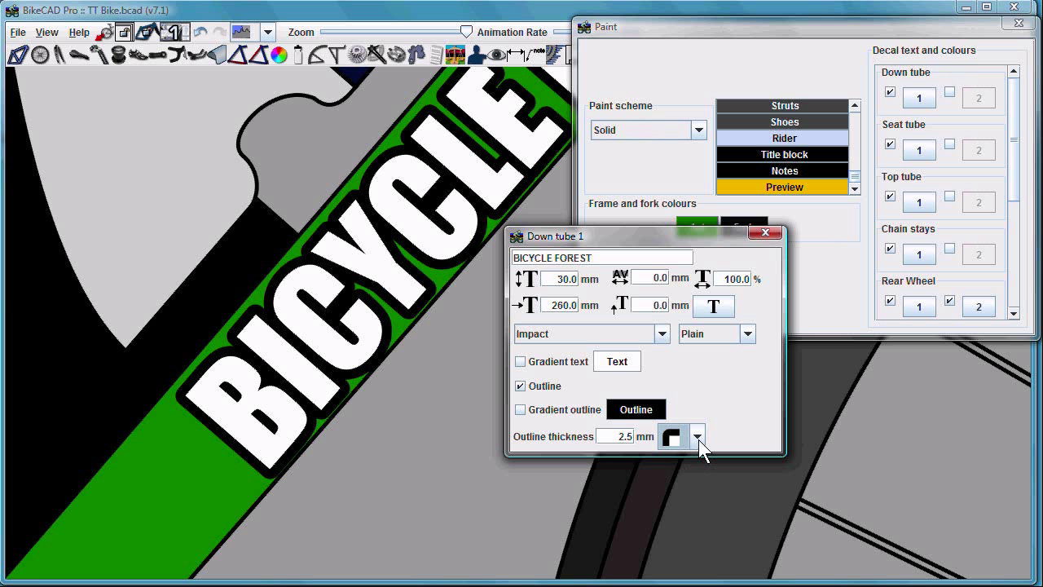
click(698, 437)
click(683, 505)
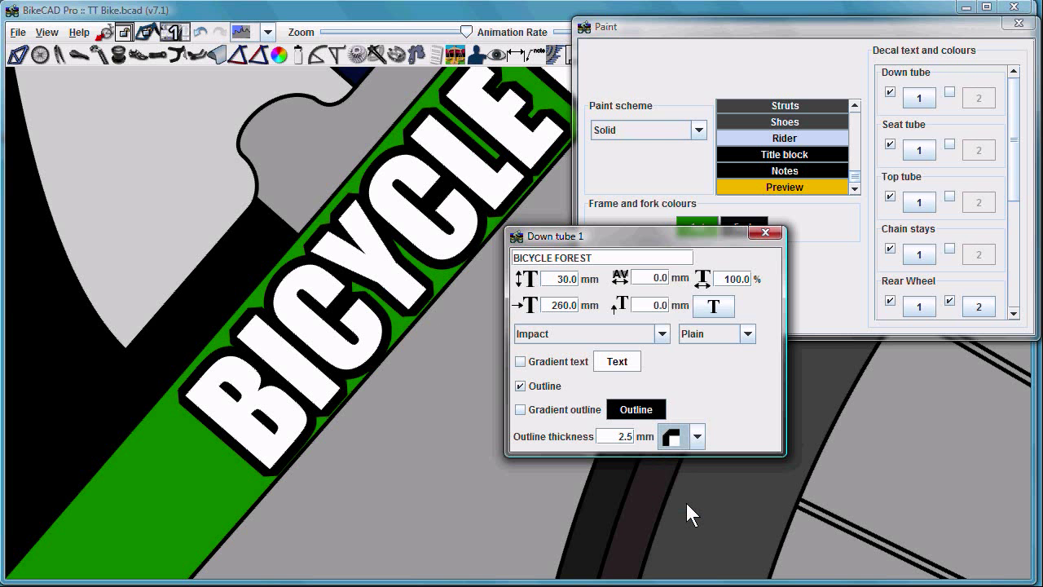
click(699, 437)
click(663, 334)
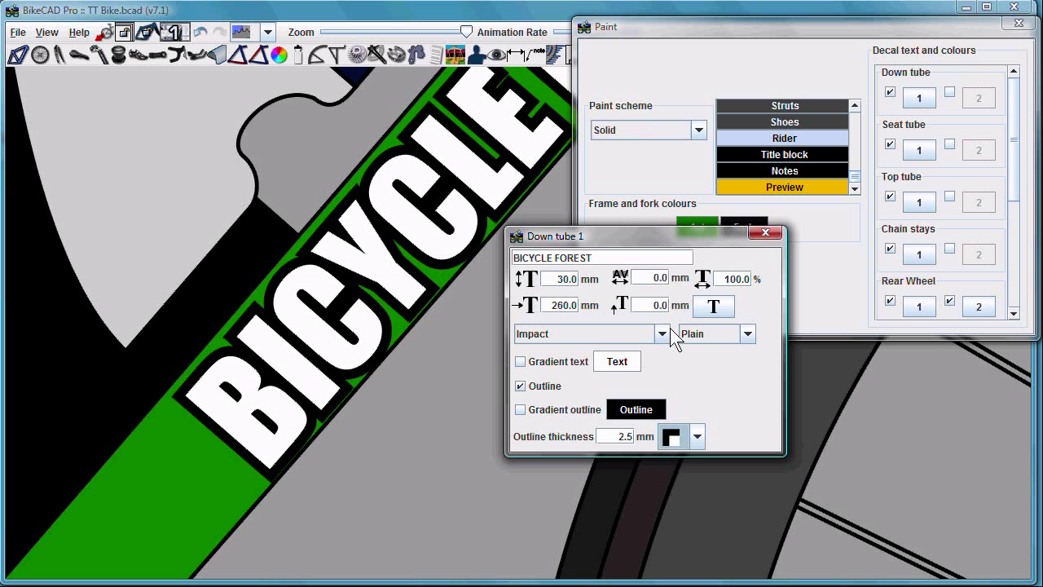
Set the decal font to Jordan's Treebark and give its outline chamfered corners
click(663, 334)
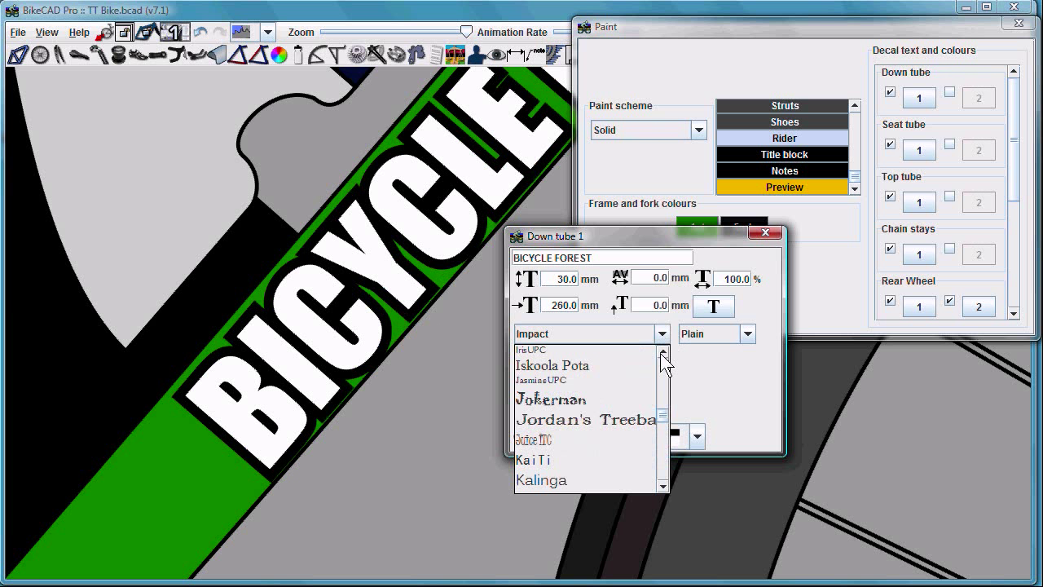
click(581, 418)
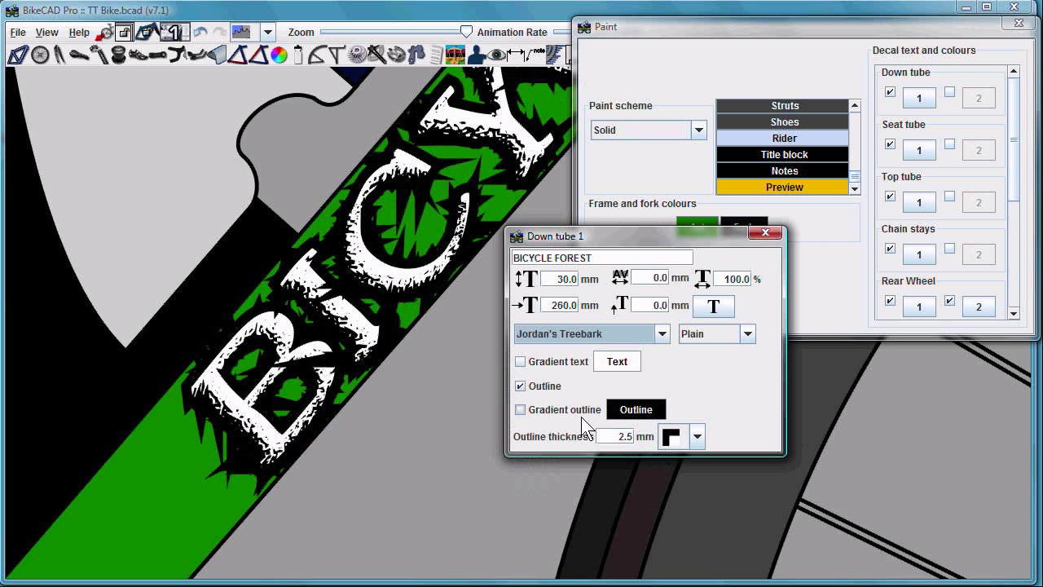
click(698, 436)
click(680, 483)
click(697, 436)
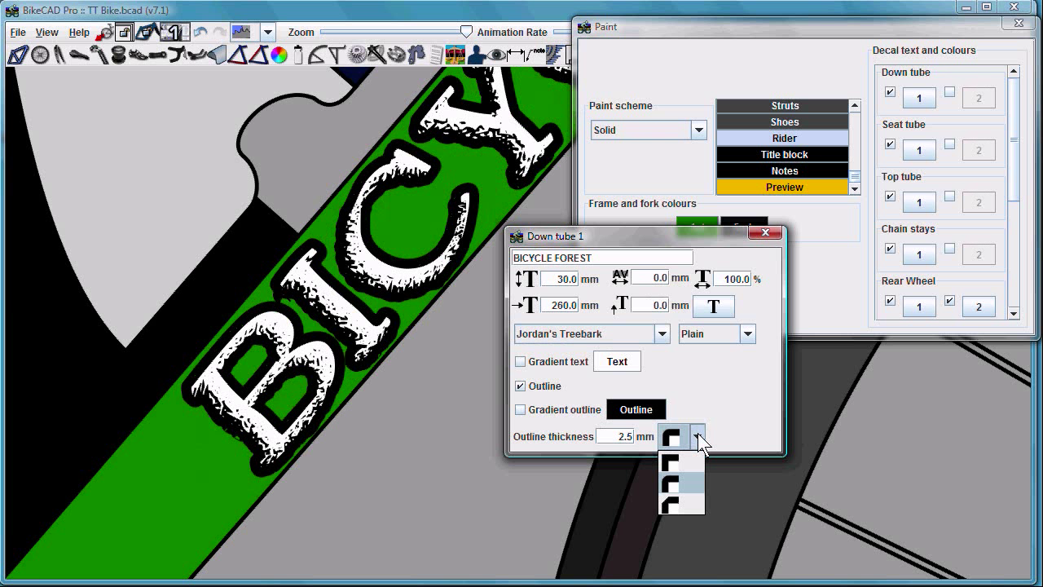
click(687, 504)
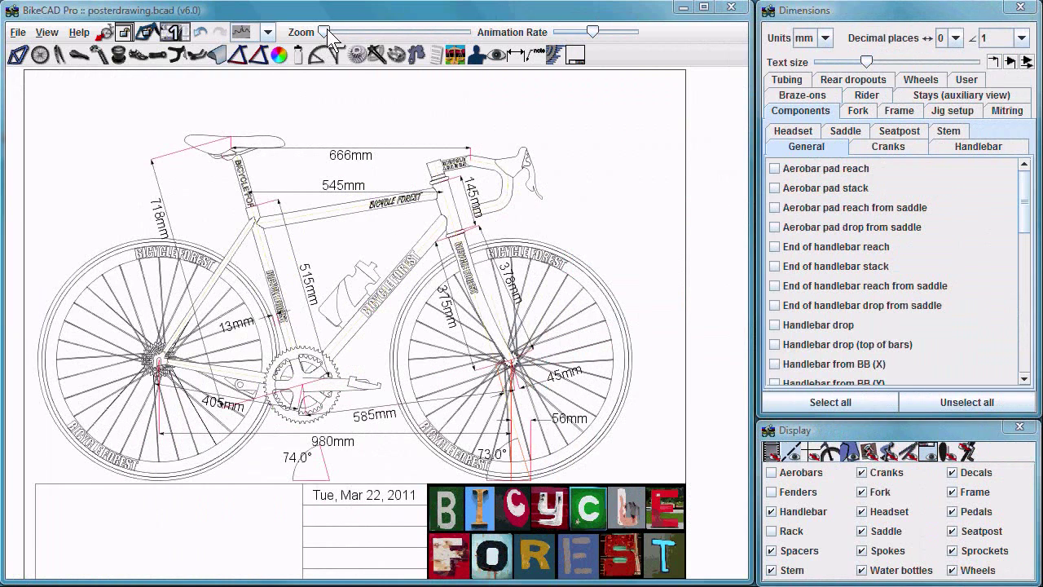
Zoom out to the whole poster, check the printer's page orientation, and cancel printing
drag(323, 32, 325, 32)
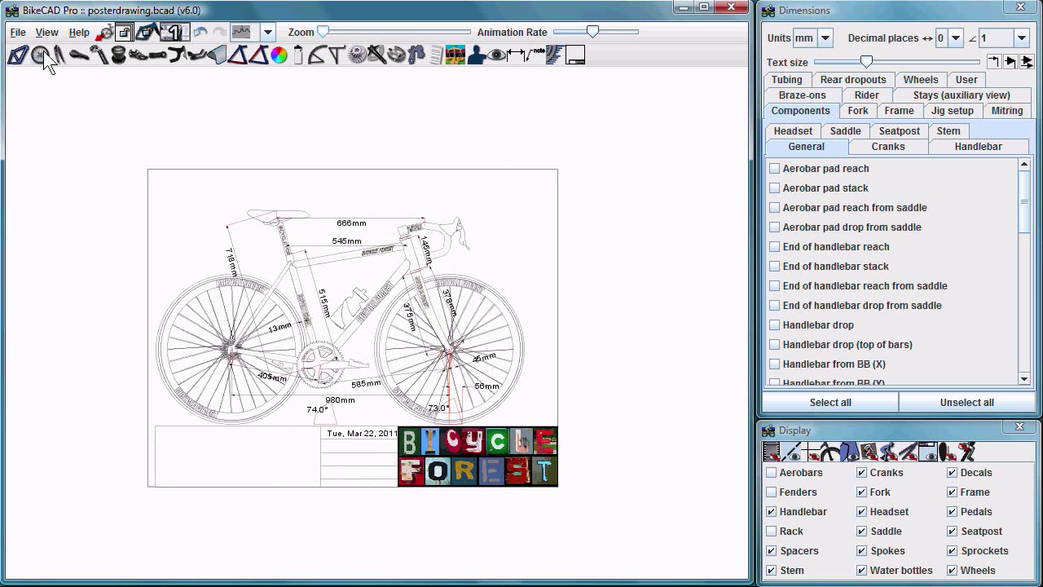
click(17, 32)
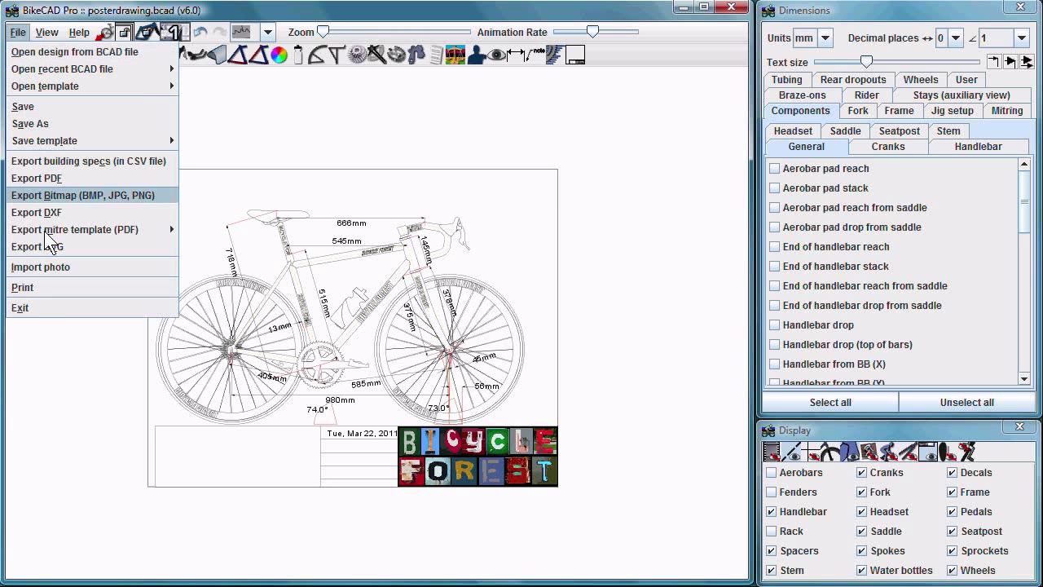
click(39, 287)
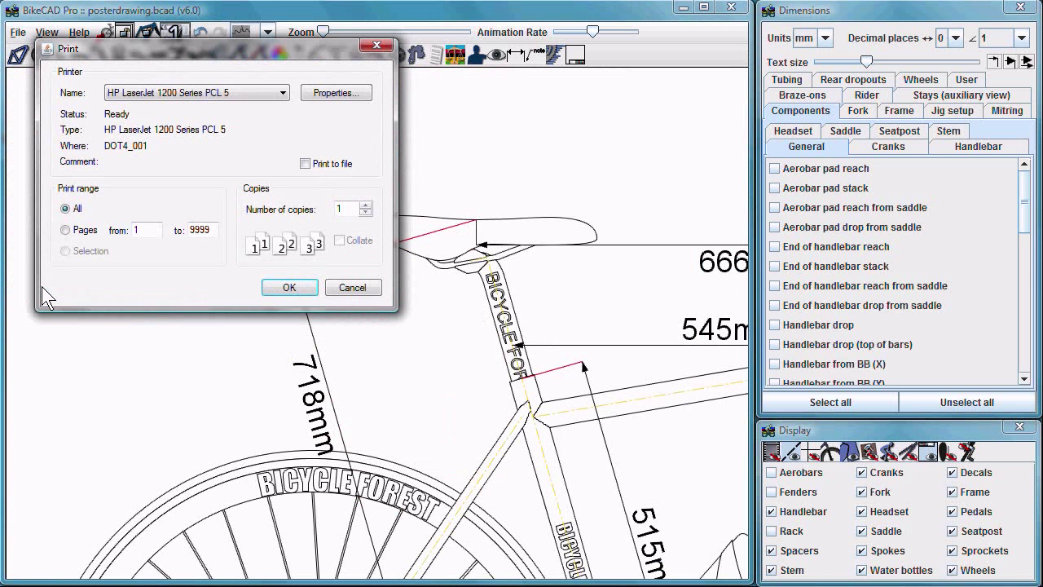
click(323, 93)
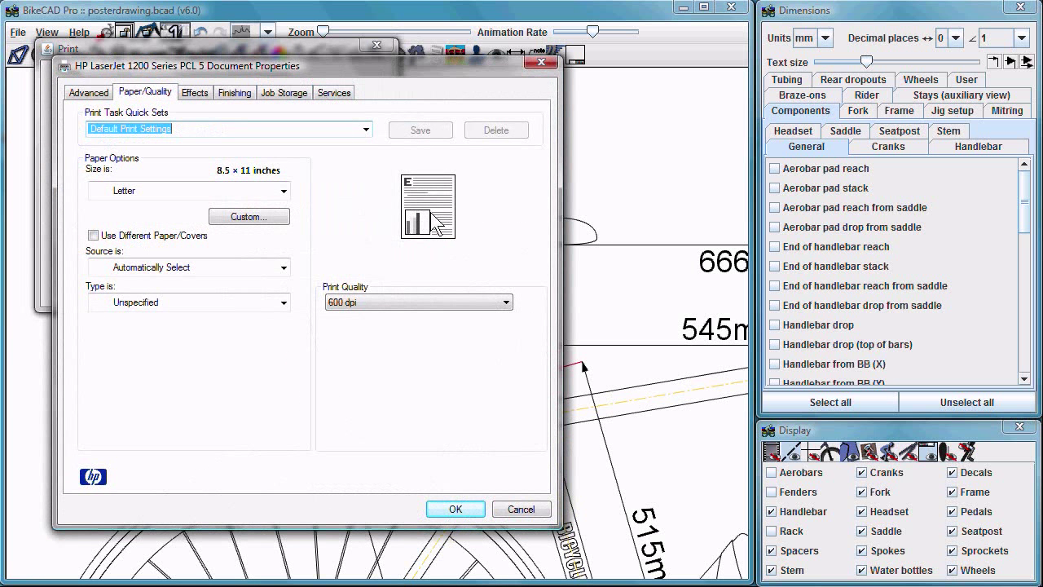
click(437, 225)
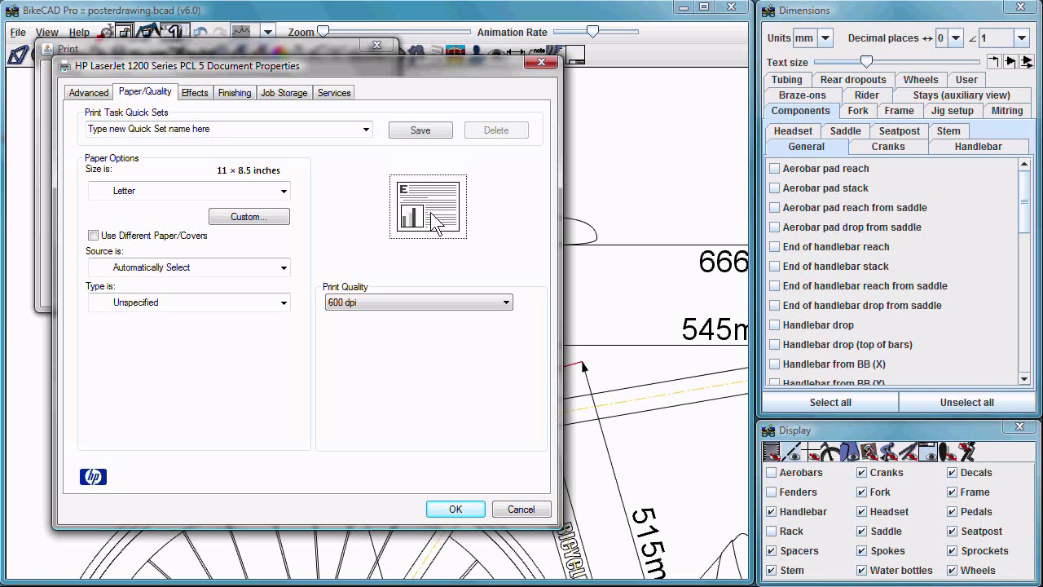
click(519, 511)
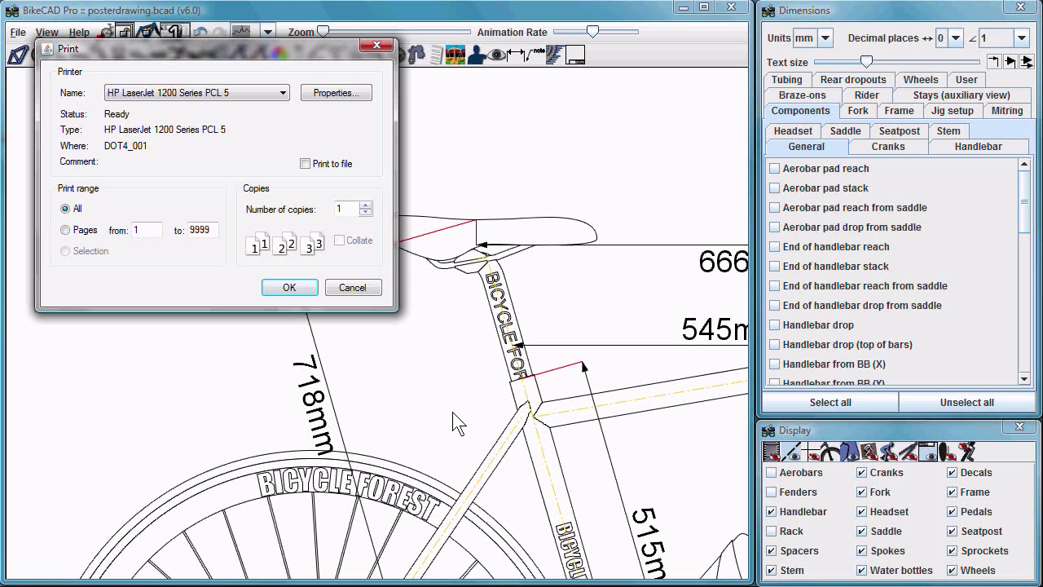
click(354, 290)
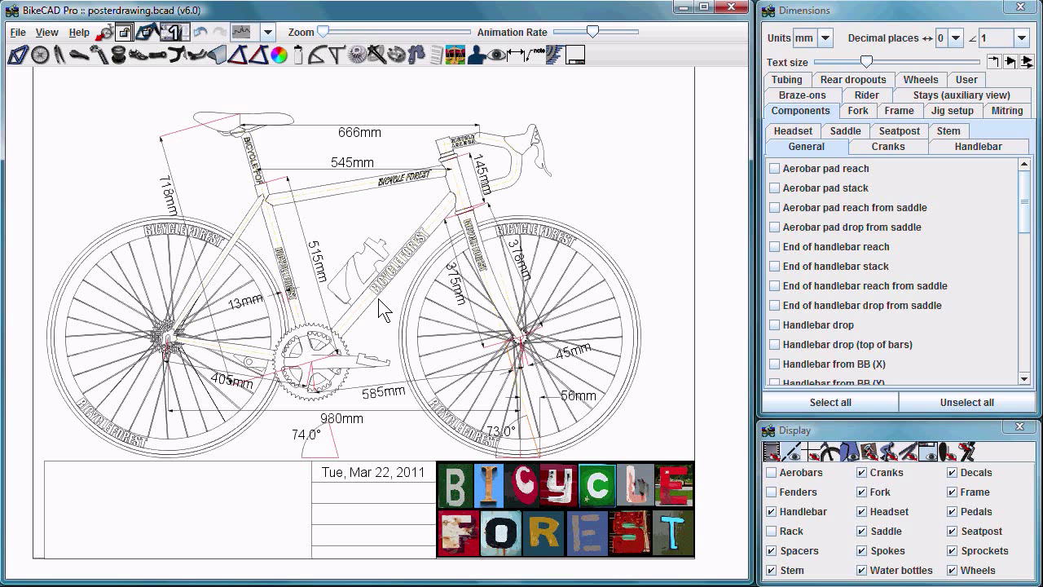
Zoom out and print the poster drawing to the XPS printer as test.xps
drag(324, 31, 320, 32)
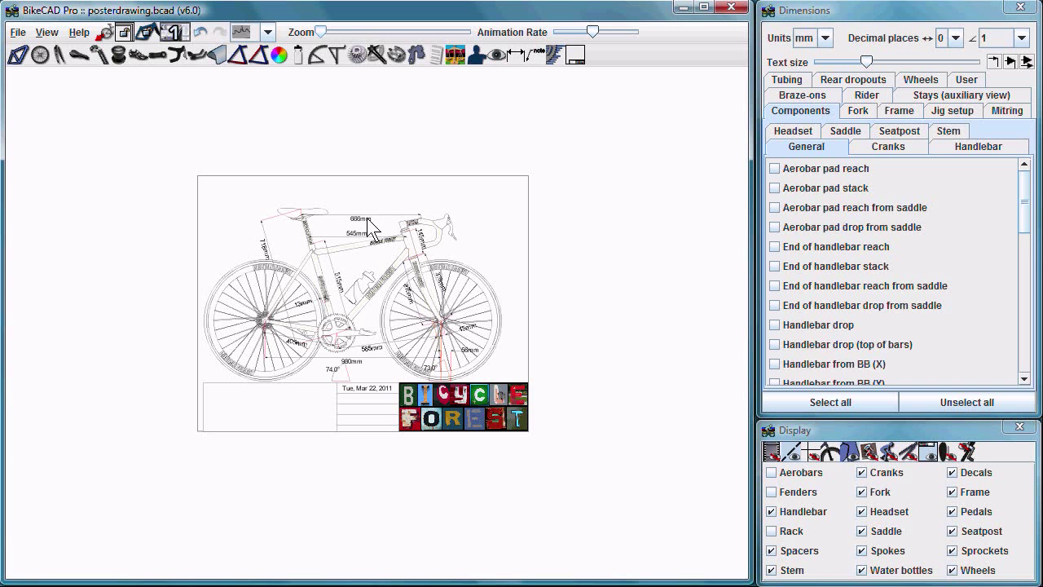
click(17, 33)
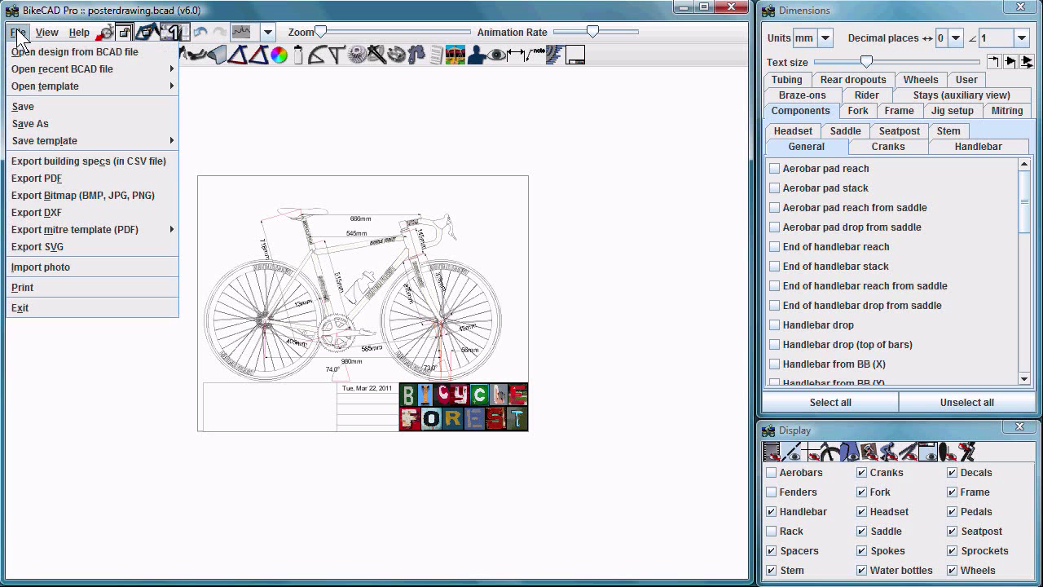
click(43, 285)
click(289, 287)
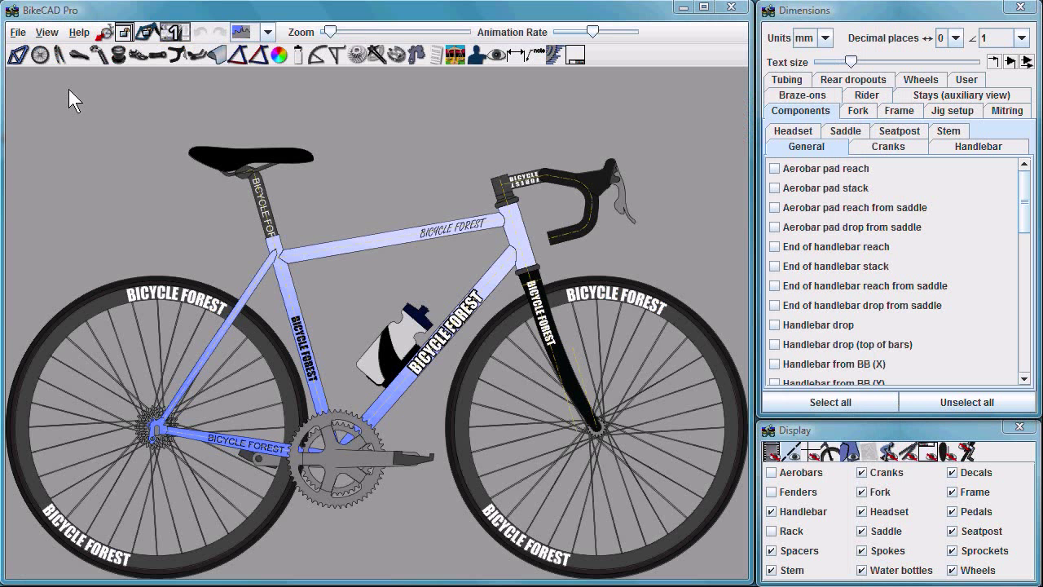
click(46, 32)
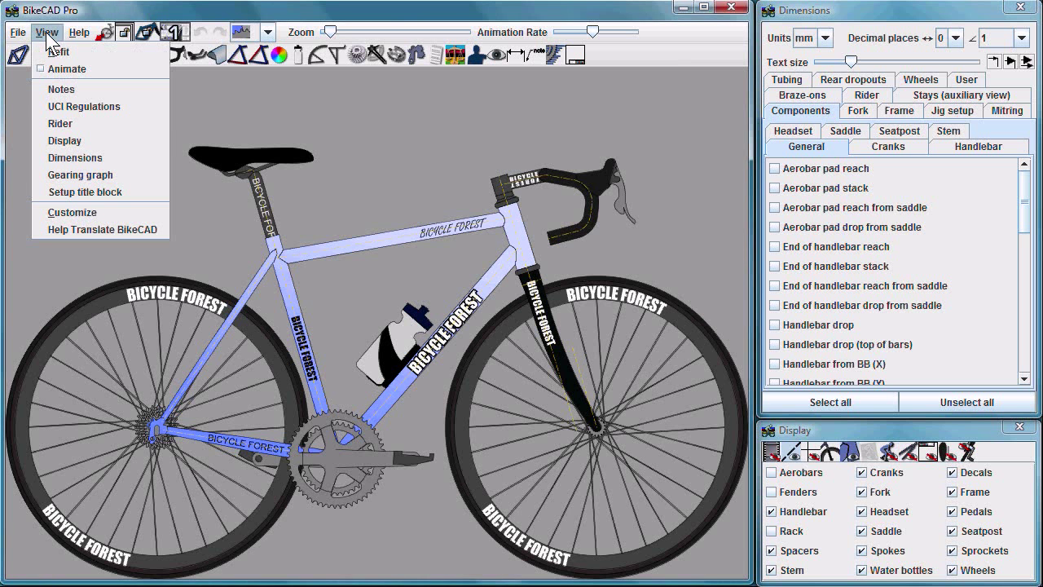
click(78, 213)
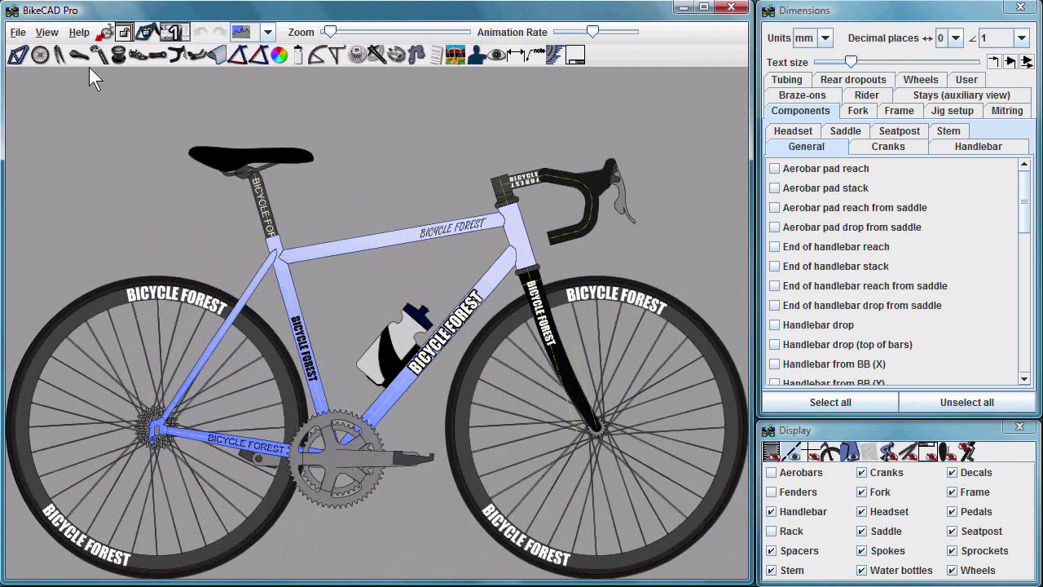
Load the MTB, Road and finally TT Bike templates in turn
click(18, 33)
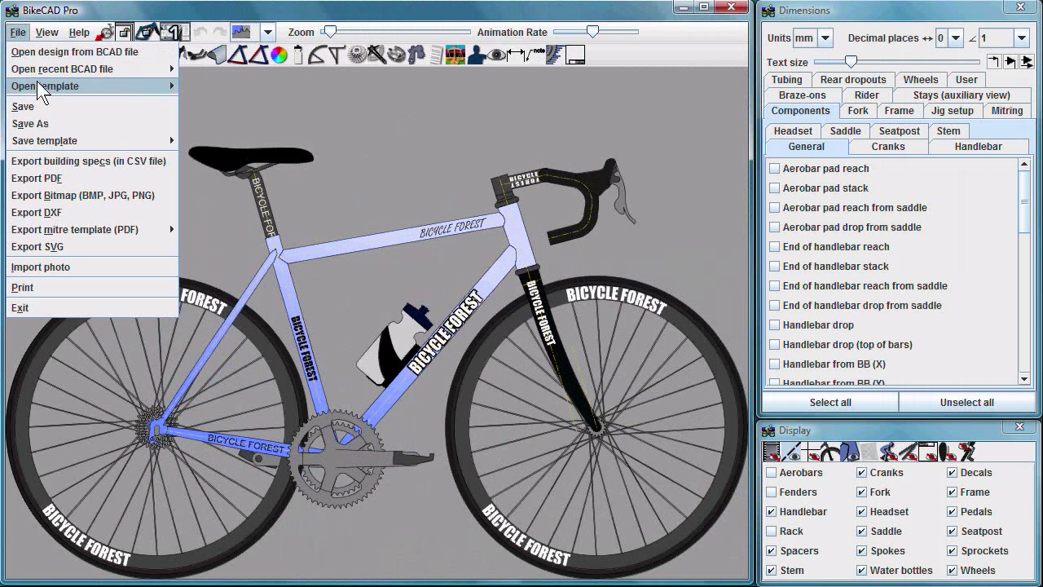
mouse_move(42, 88)
mouse_move(211, 105)
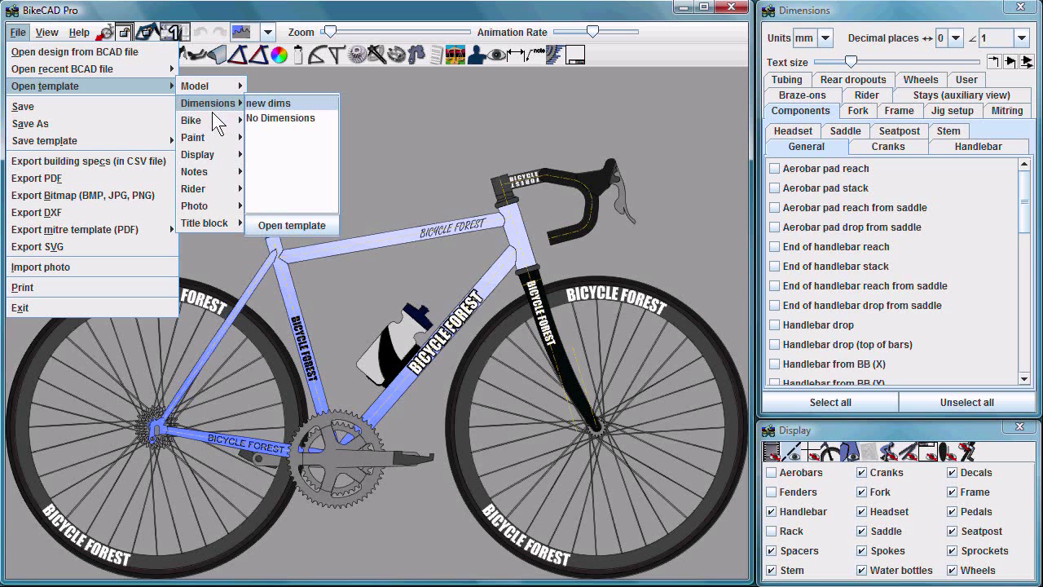
click(257, 149)
click(295, 245)
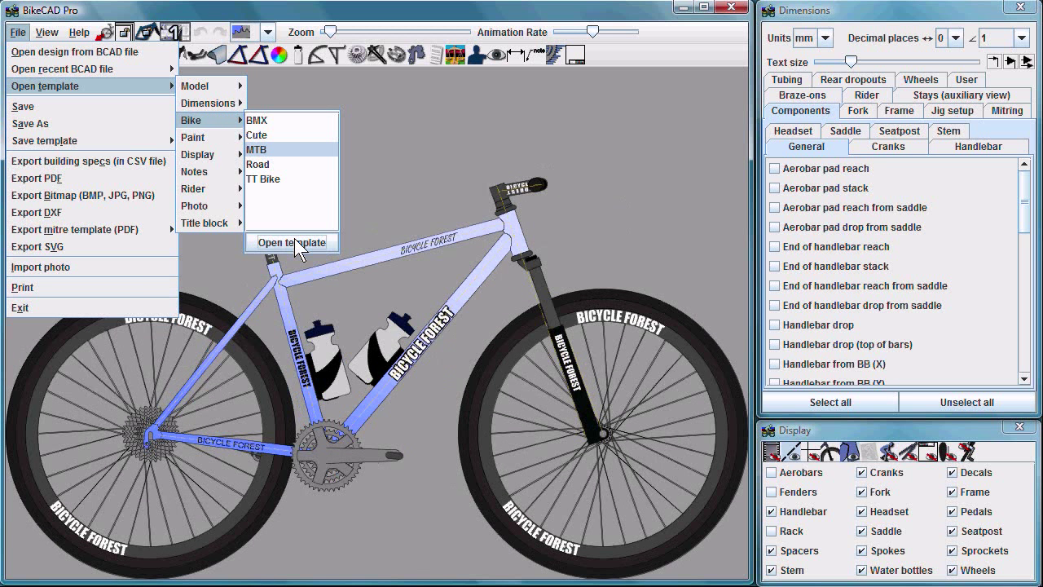
click(257, 164)
click(277, 239)
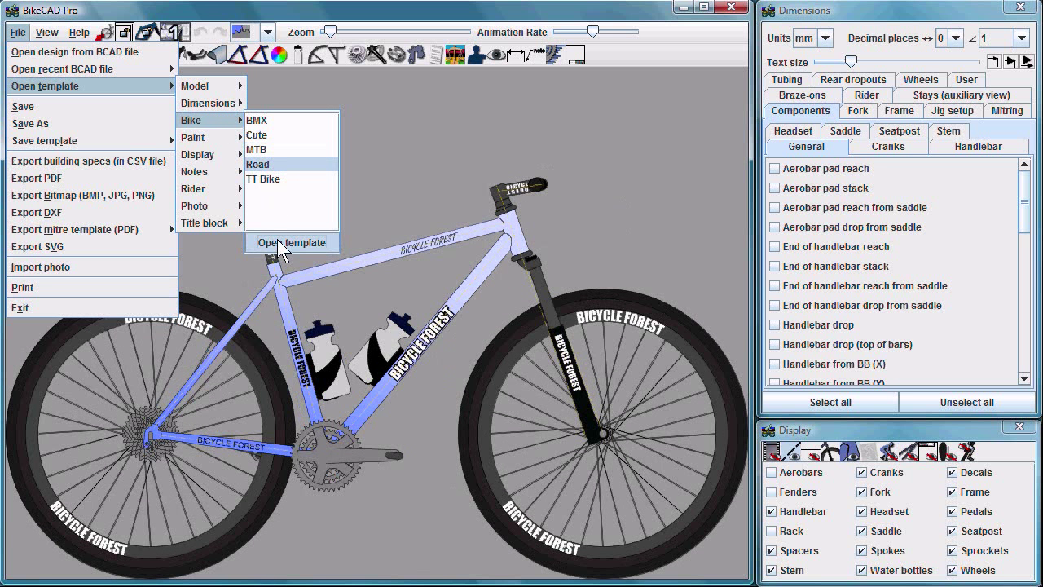
click(268, 179)
click(283, 240)
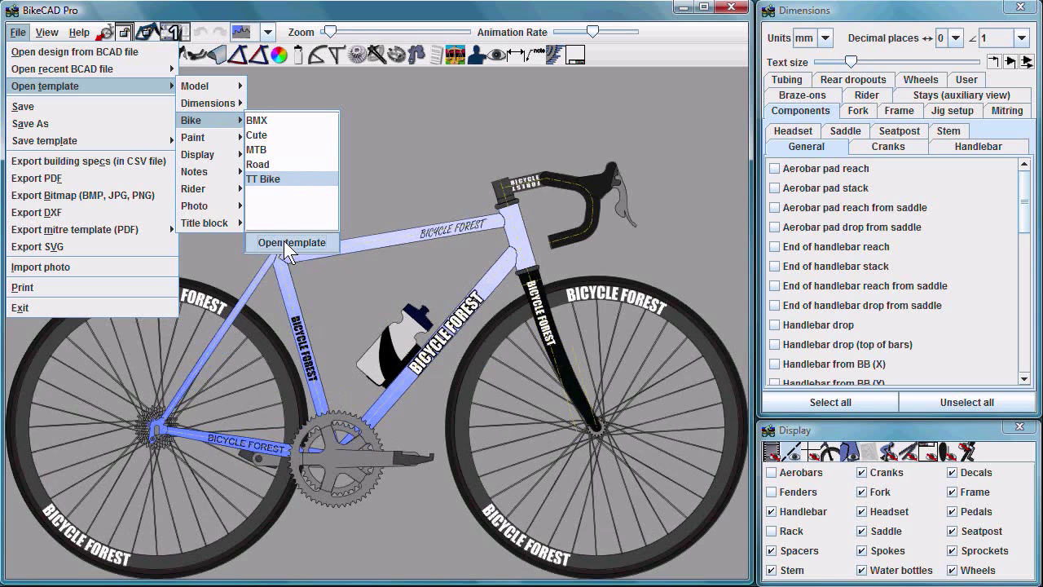
Apply Fruit bomb paint and the 'No wheels, cranks or waterbottles' display template
mouse_move(192, 143)
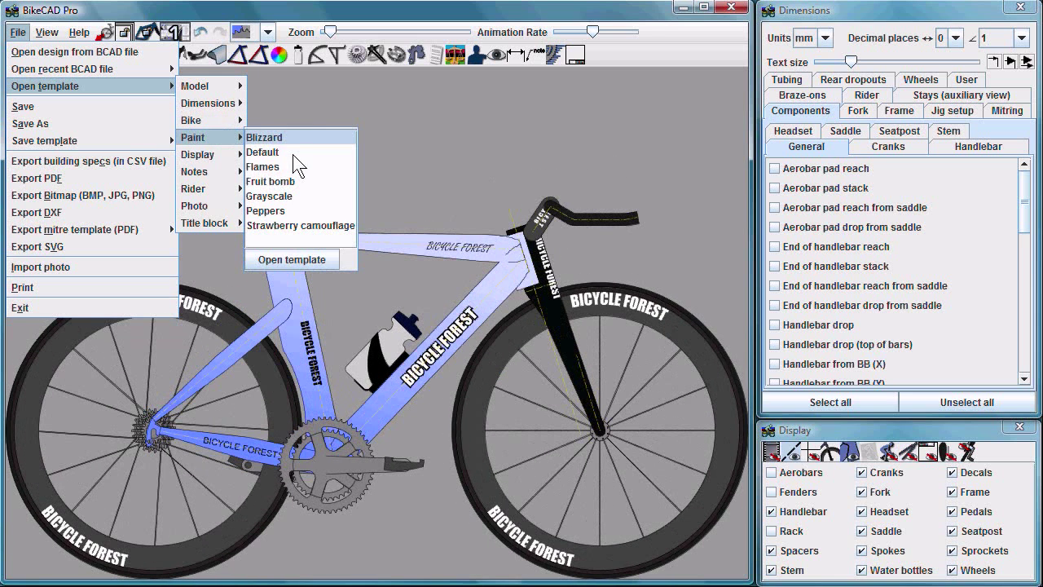
click(294, 181)
click(301, 261)
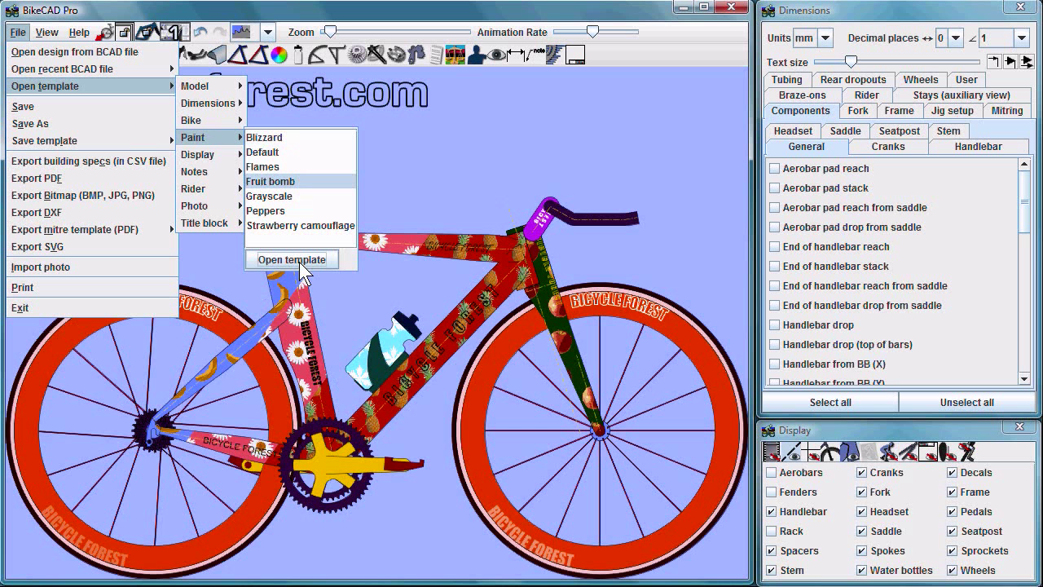
mouse_move(214, 154)
click(310, 169)
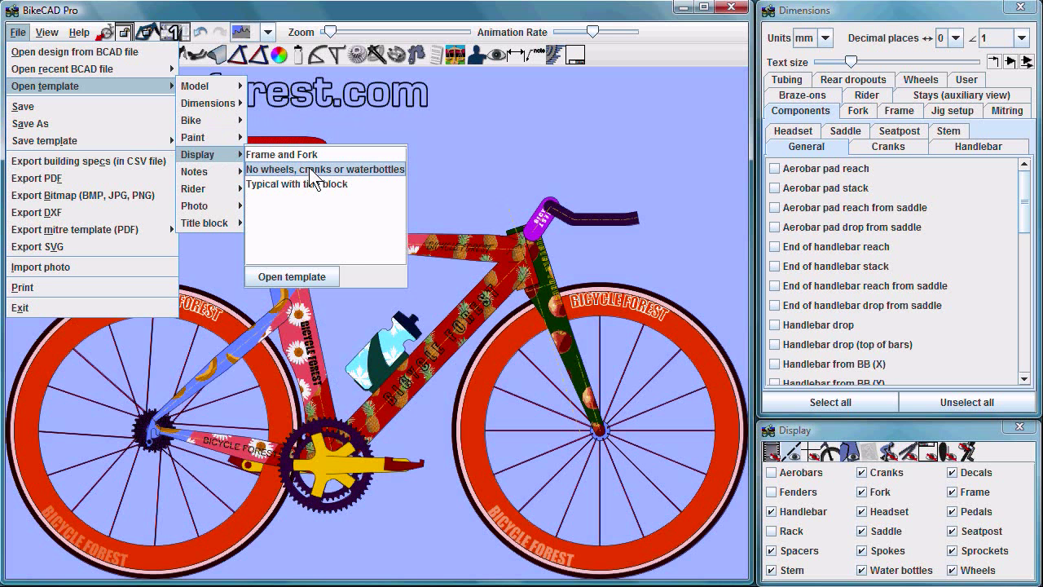
click(300, 277)
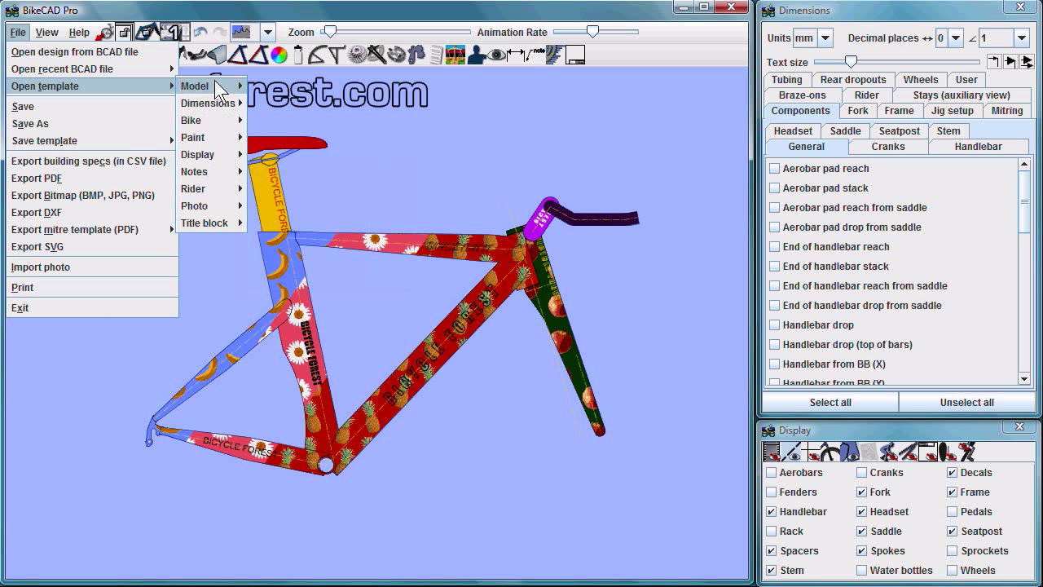
Load the Large TT Machine model template, then replace it with Medium TT Machine W
mouse_move(216, 83)
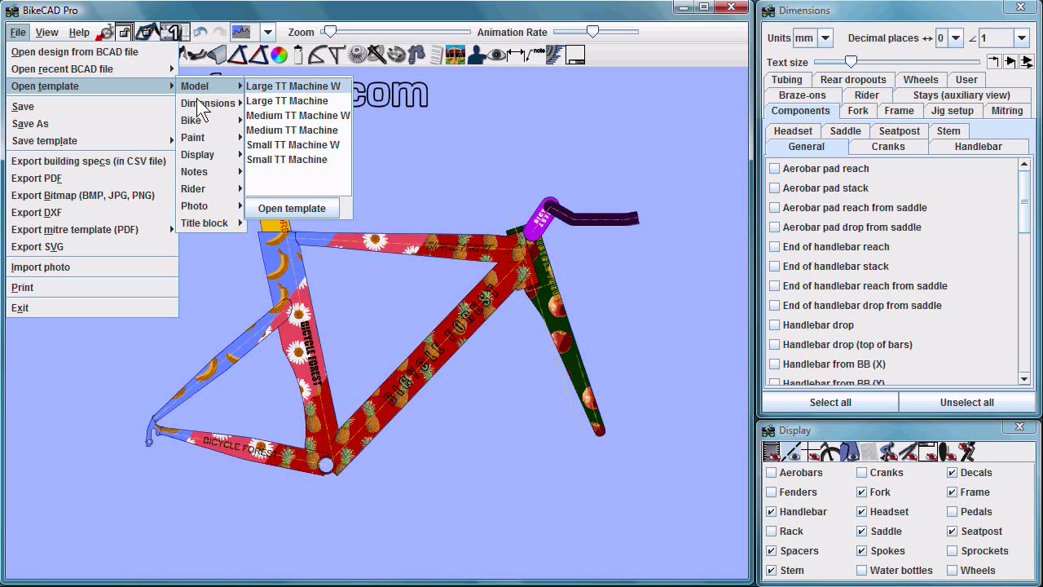
mouse_move(199, 104)
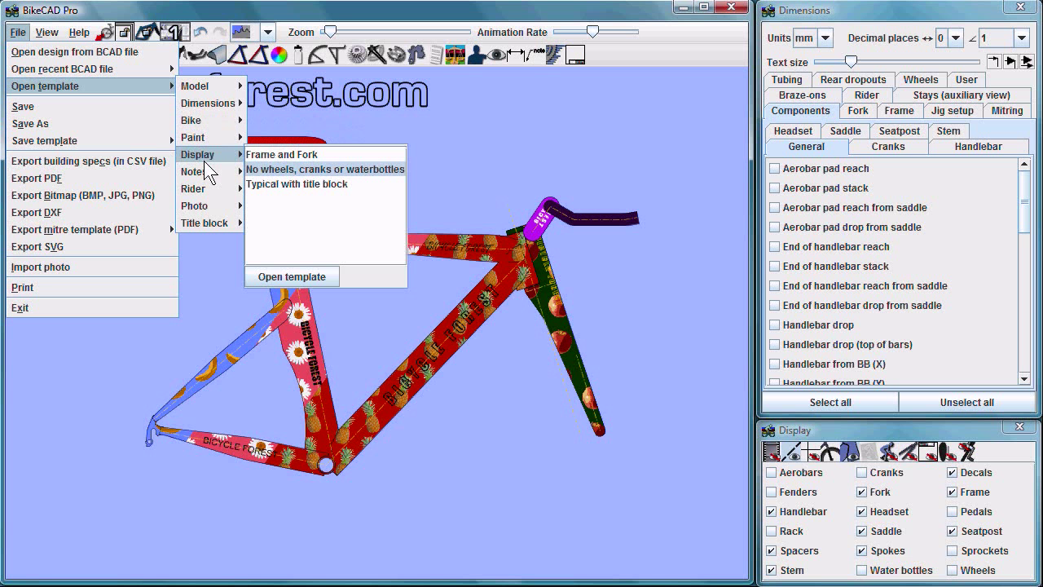
mouse_move(211, 227)
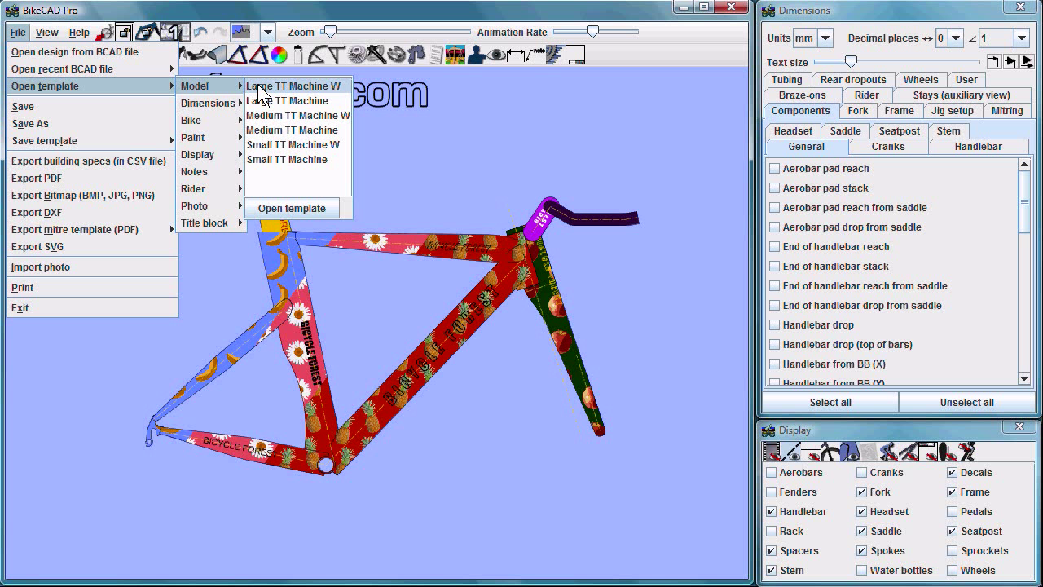
click(271, 101)
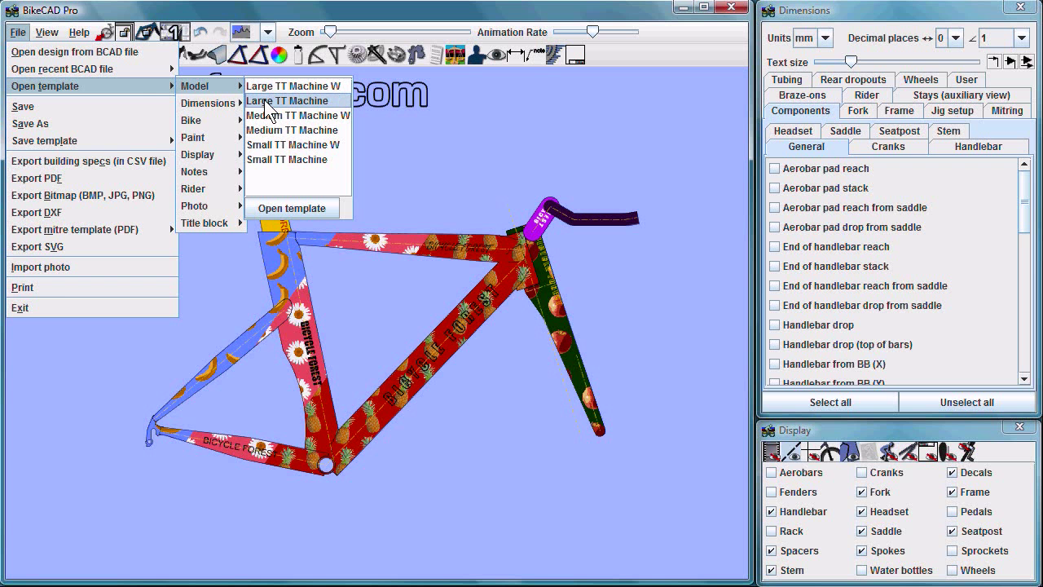
click(277, 211)
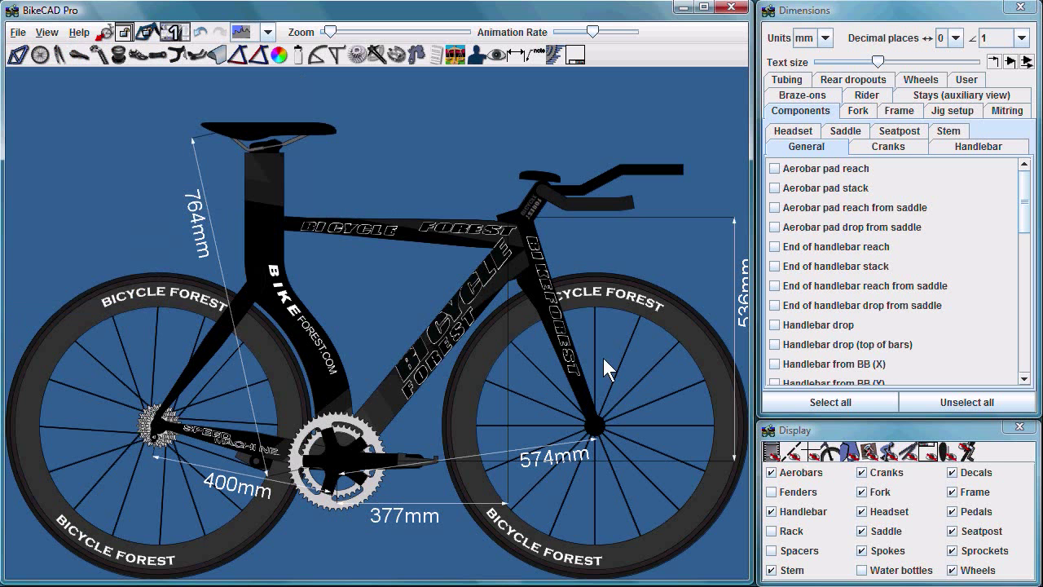
click(18, 32)
mouse_move(68, 96)
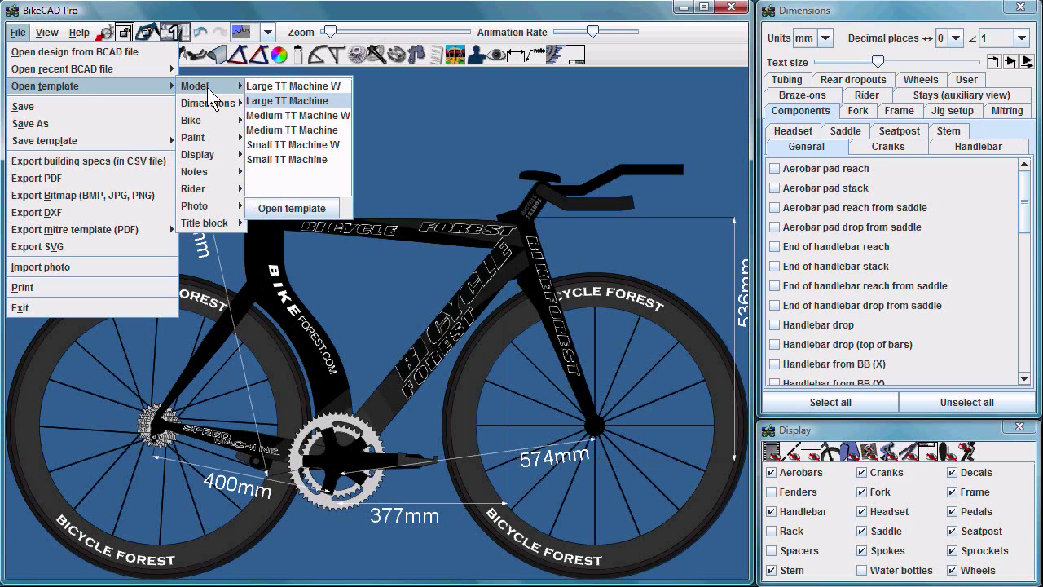
click(292, 208)
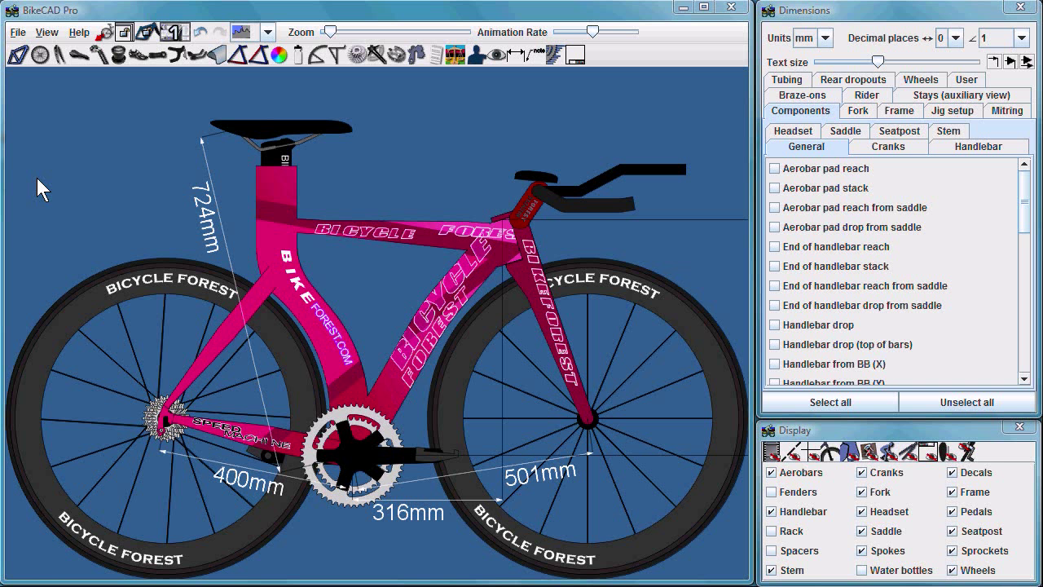
Enable the separate template menu bar in the View > Customize settings and save them
click(46, 33)
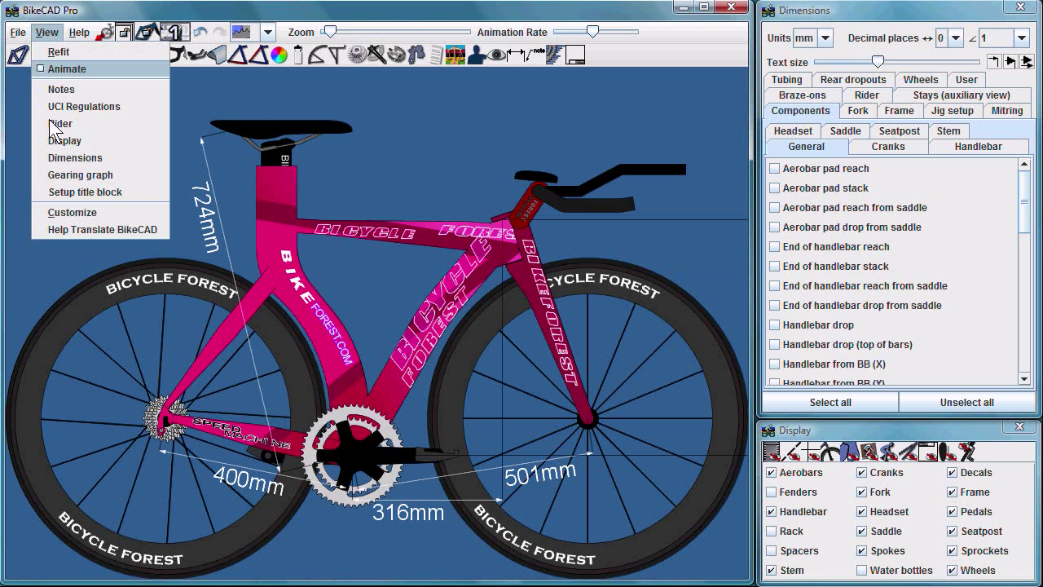
click(65, 212)
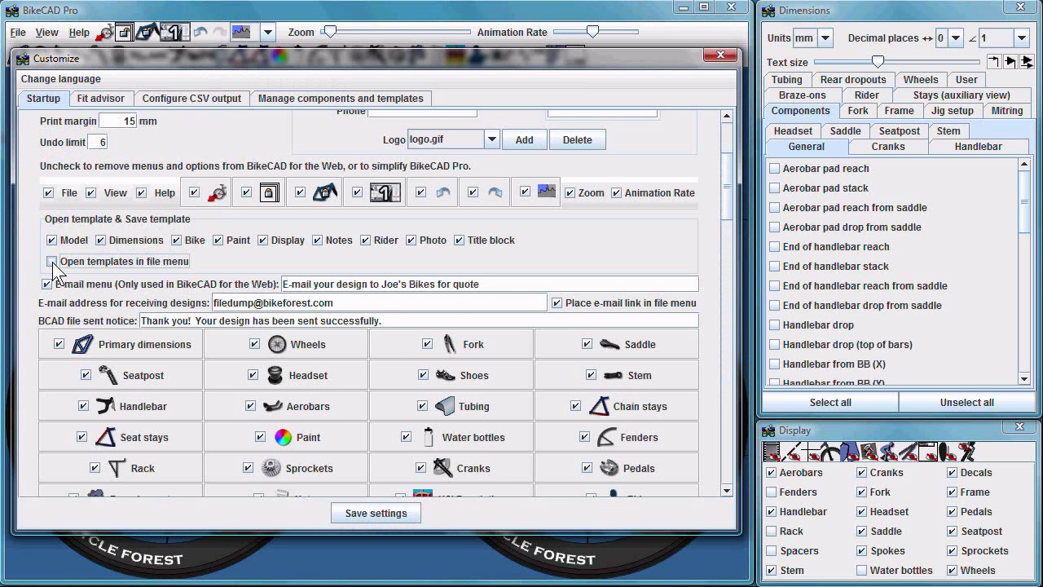
click(358, 512)
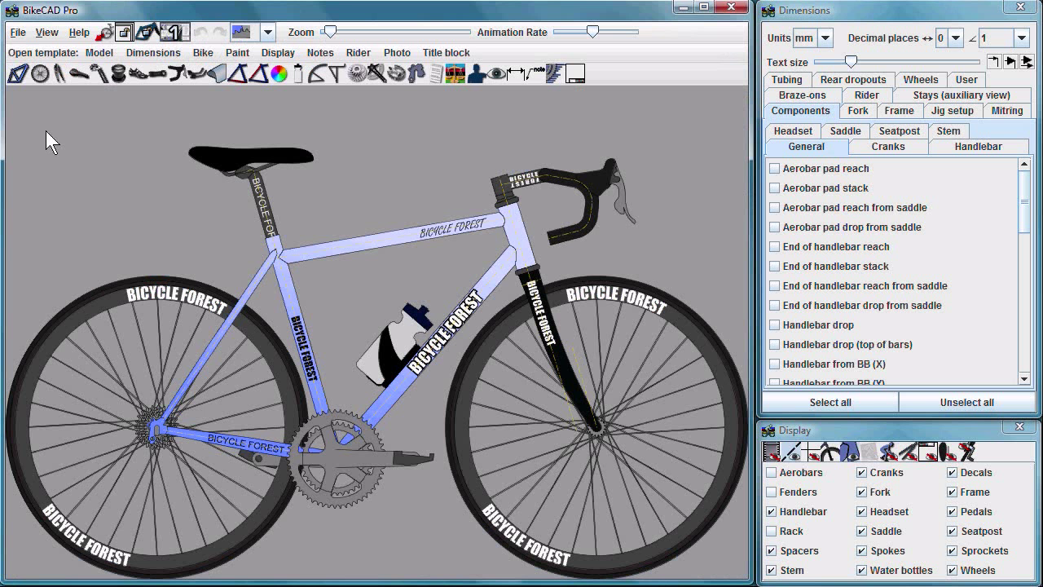
Load the Cute bike template from the template menu bar
click(147, 54)
mouse_move(211, 57)
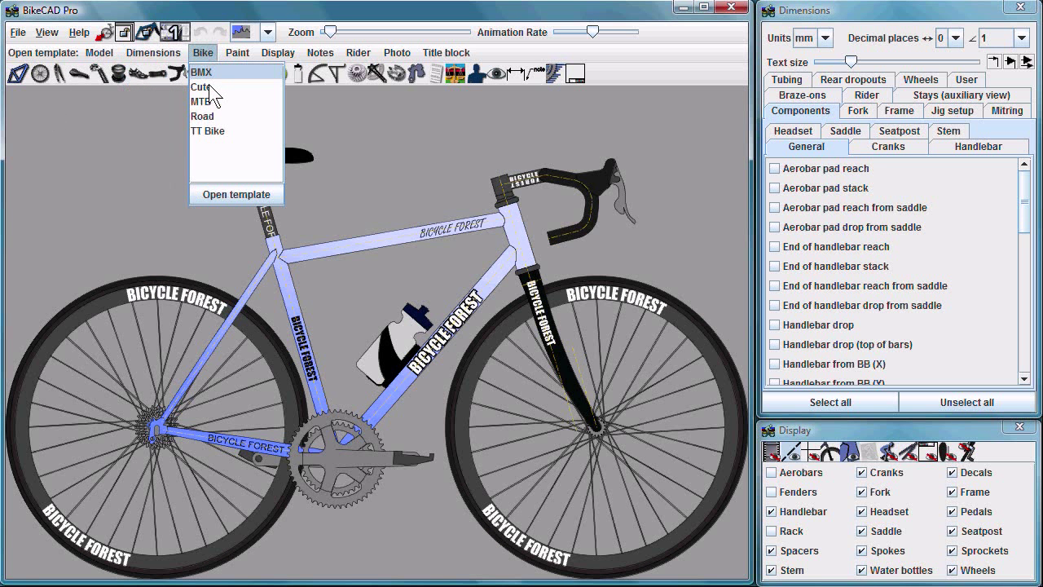
click(206, 86)
click(235, 195)
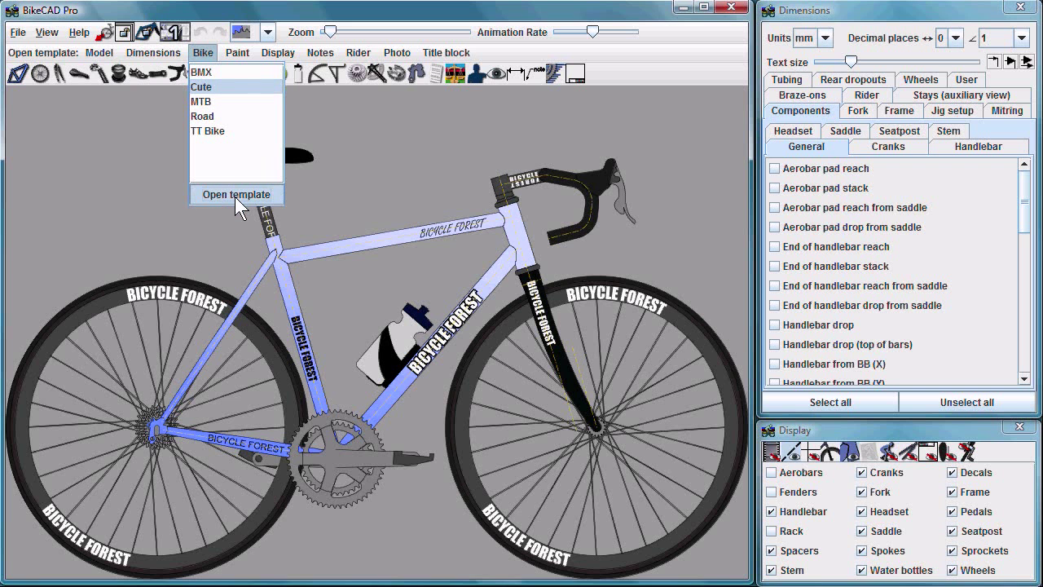
Apply Strawberry camouflage paint and the Typical with title block display
mouse_move(237, 54)
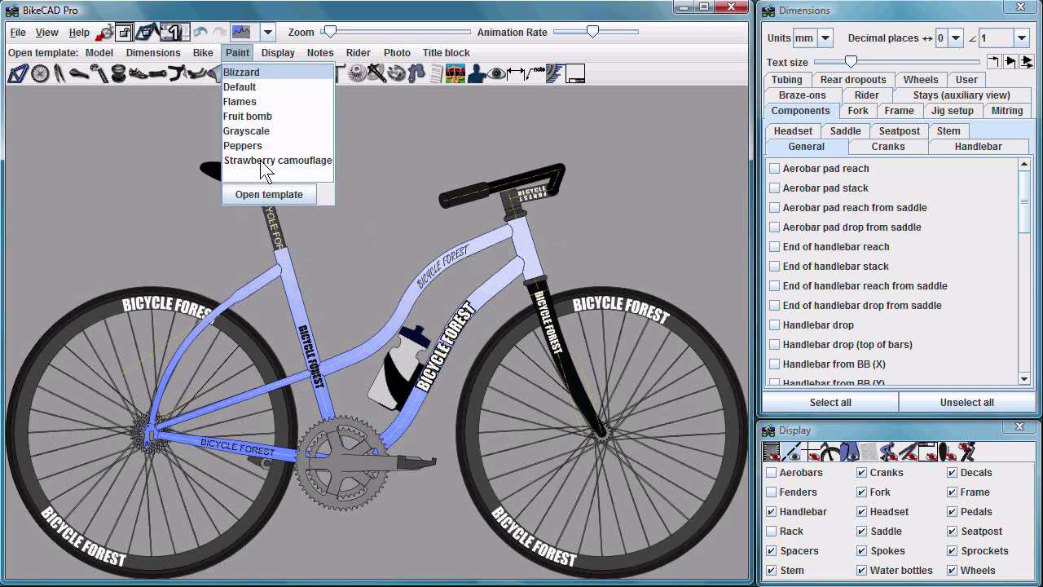
click(277, 160)
click(258, 203)
mouse_move(285, 54)
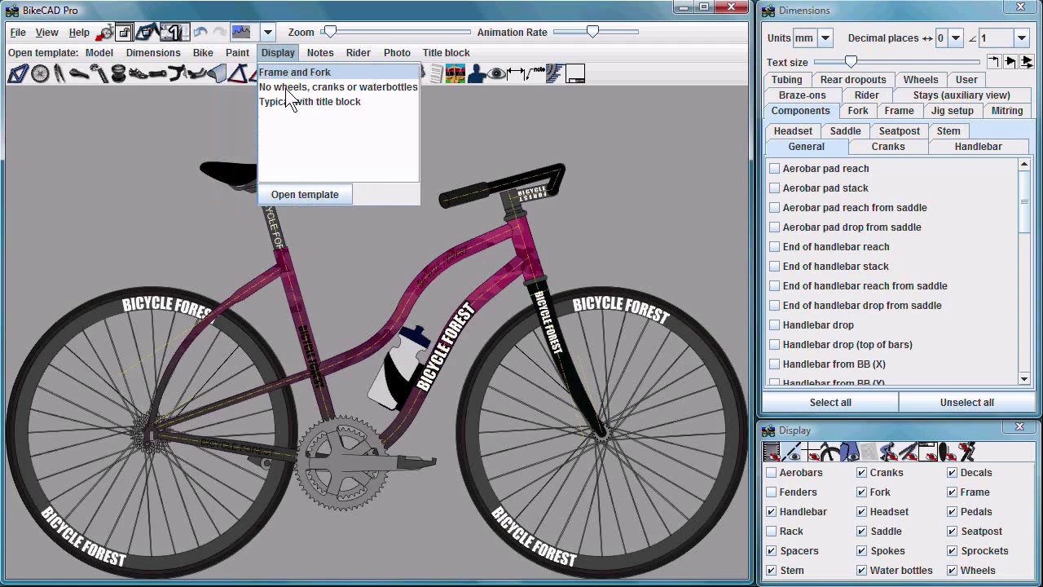
click(293, 102)
click(297, 194)
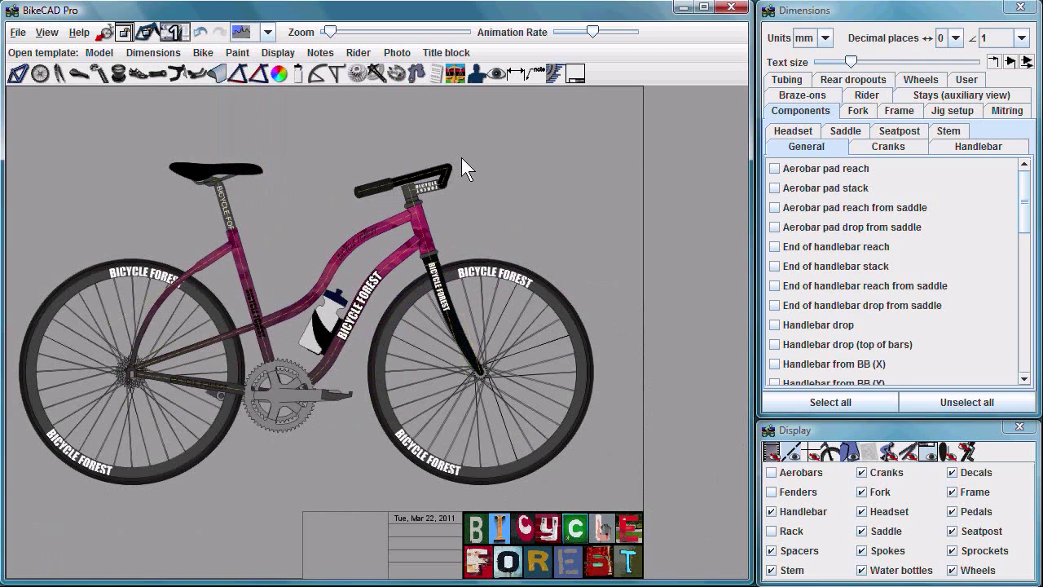